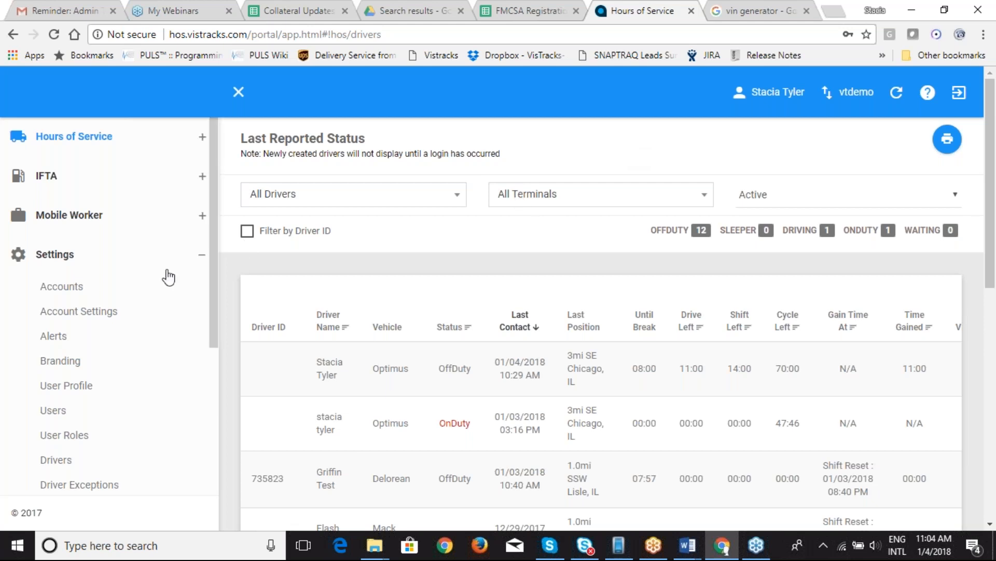
Step: Open Account Settings and review the Driver Status Update Frequency options, kept at 5 Minutes
click(85, 315)
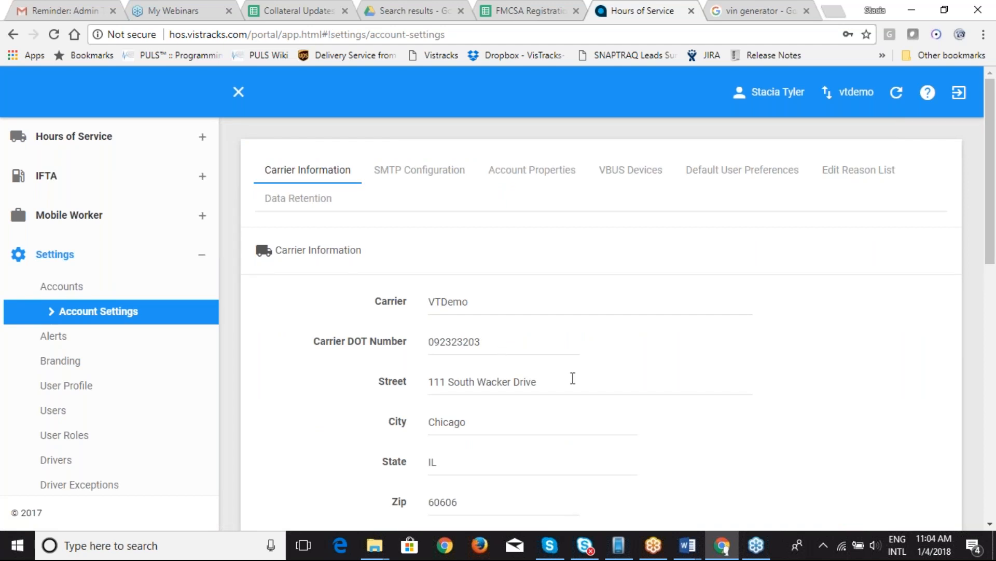
drag(991, 249, 995, 437)
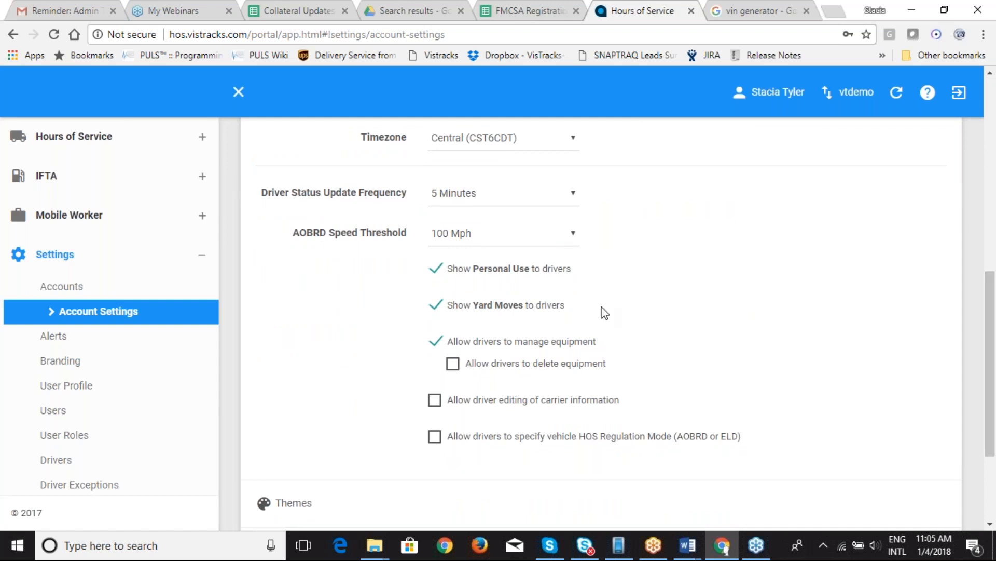
click(496, 202)
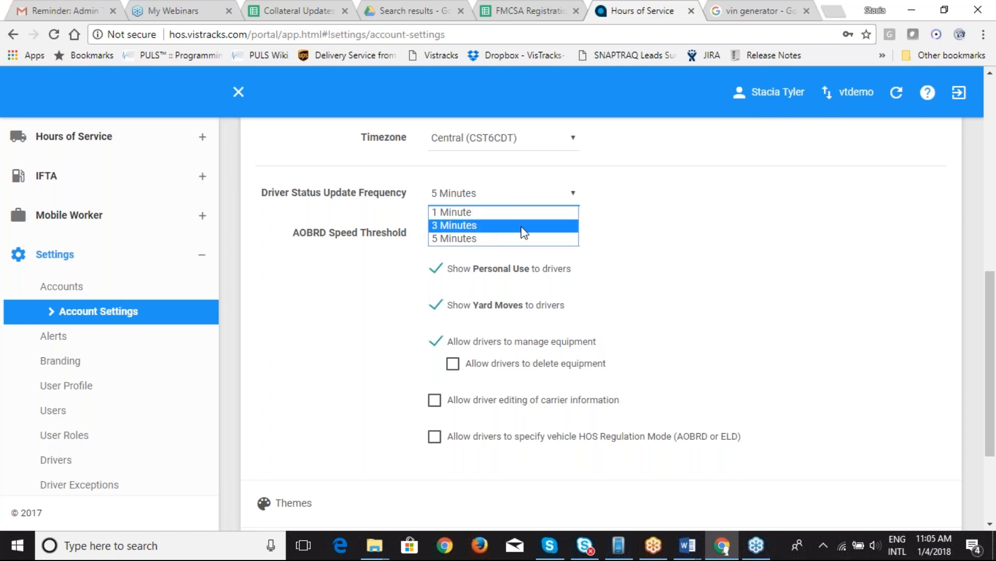
click(650, 248)
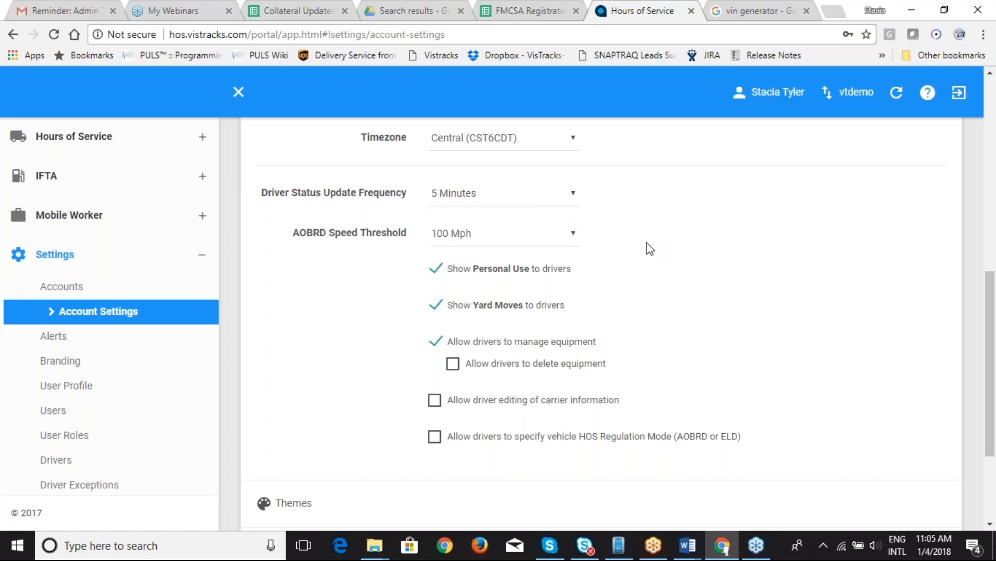
click(492, 238)
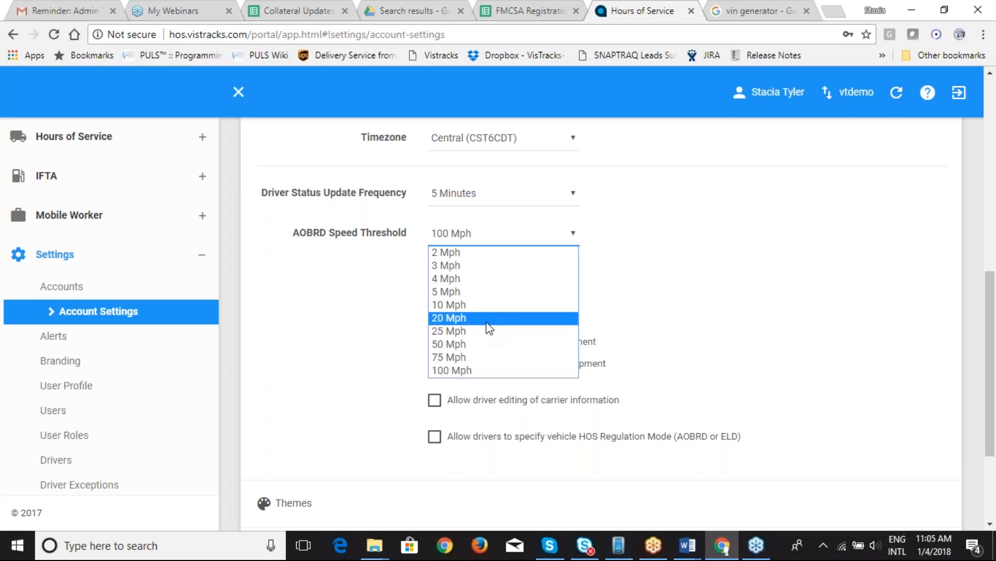
click(632, 256)
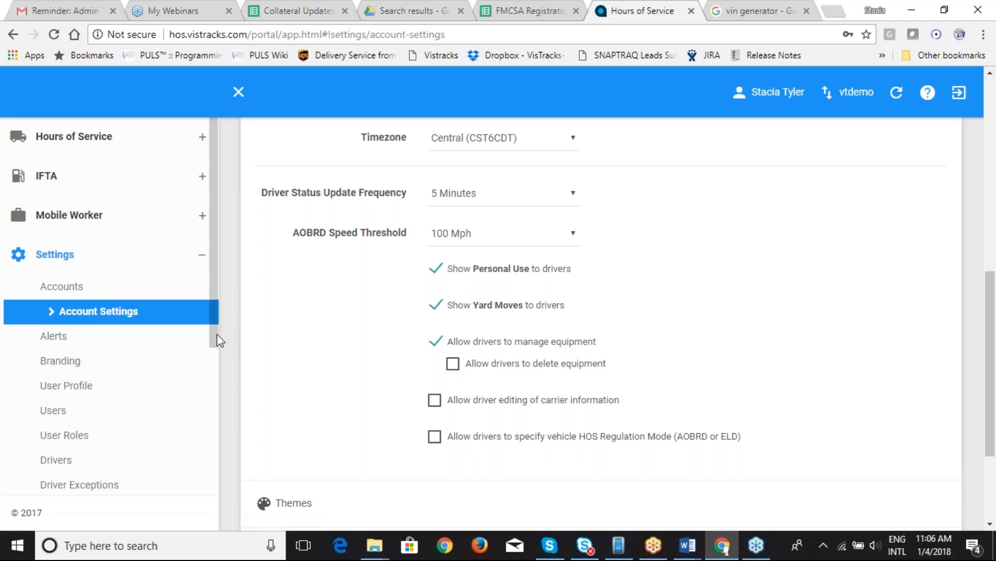
Step: Start a new terminal named Home with terminal code Home
drag(214, 331, 214, 470)
click(104, 331)
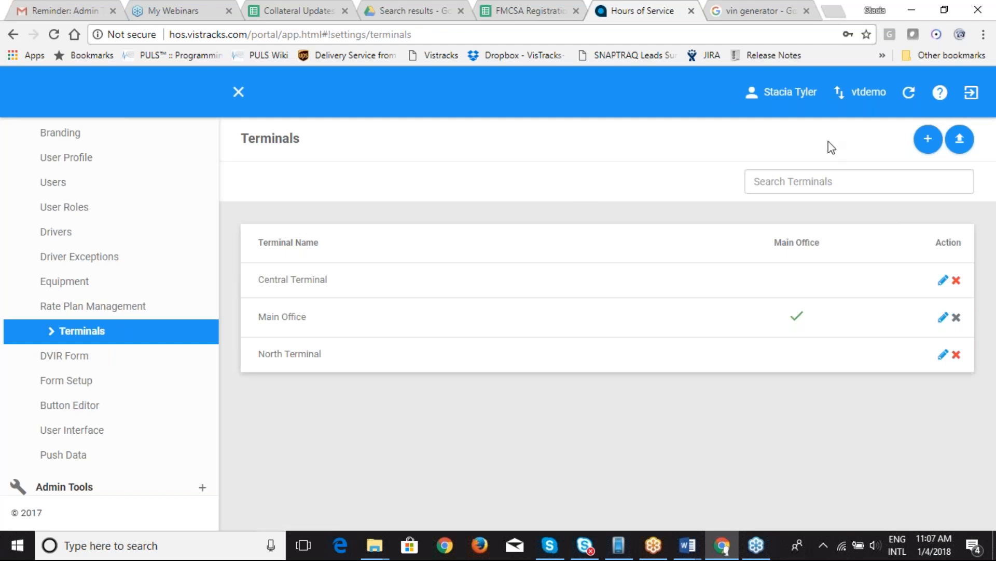
click(929, 140)
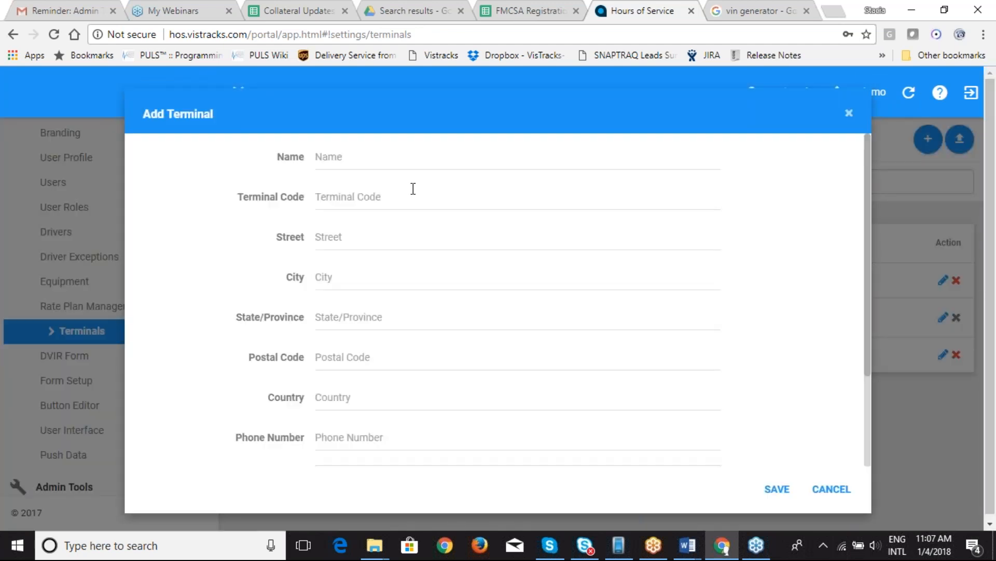
click(359, 159)
text(Home)
key(Tab)
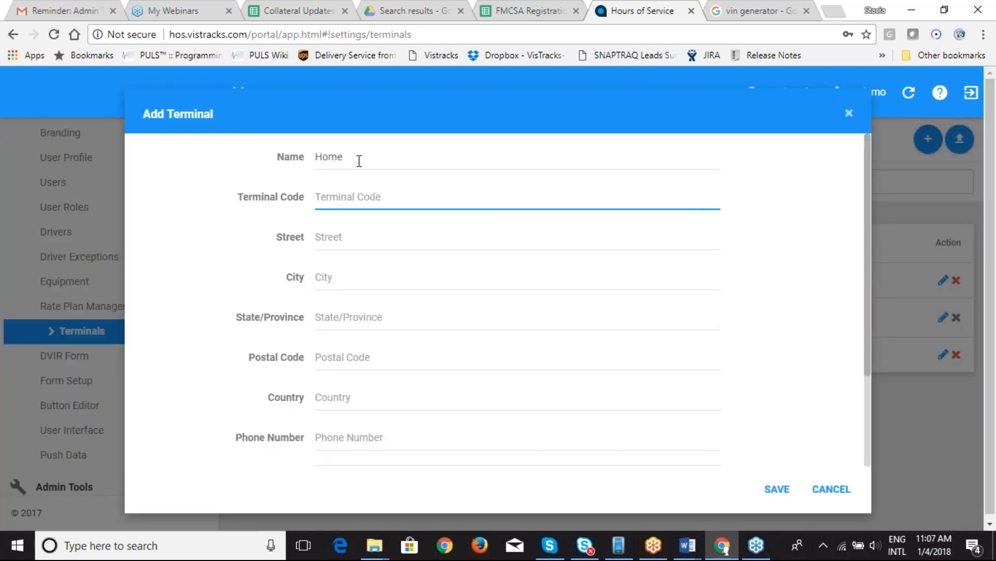
text(Home)
key(Tab)
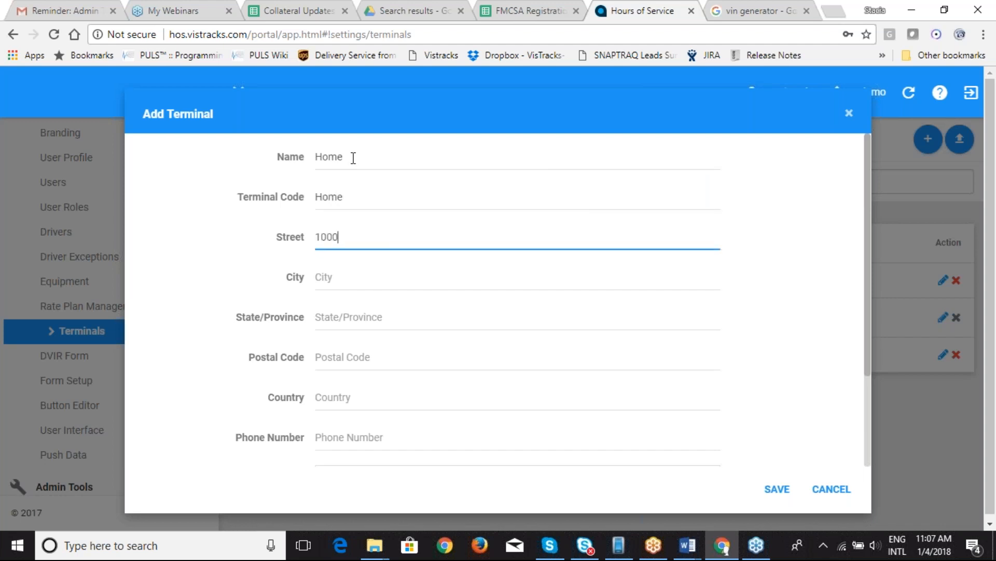
Step: Enter the terminal's street address, Chicago, IL, postal code, USA and phone number, then save it
key(Tab)
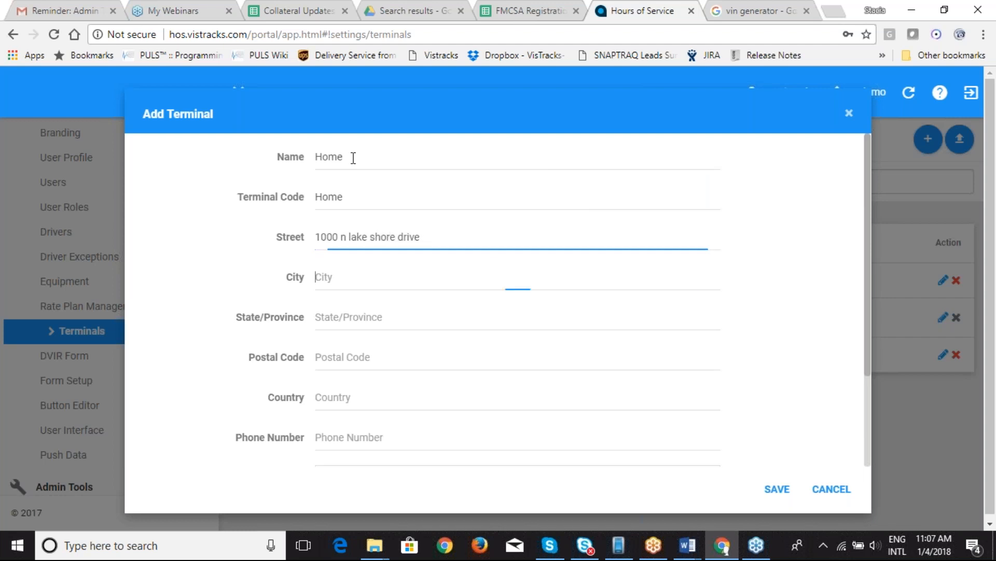
text(Chicago)
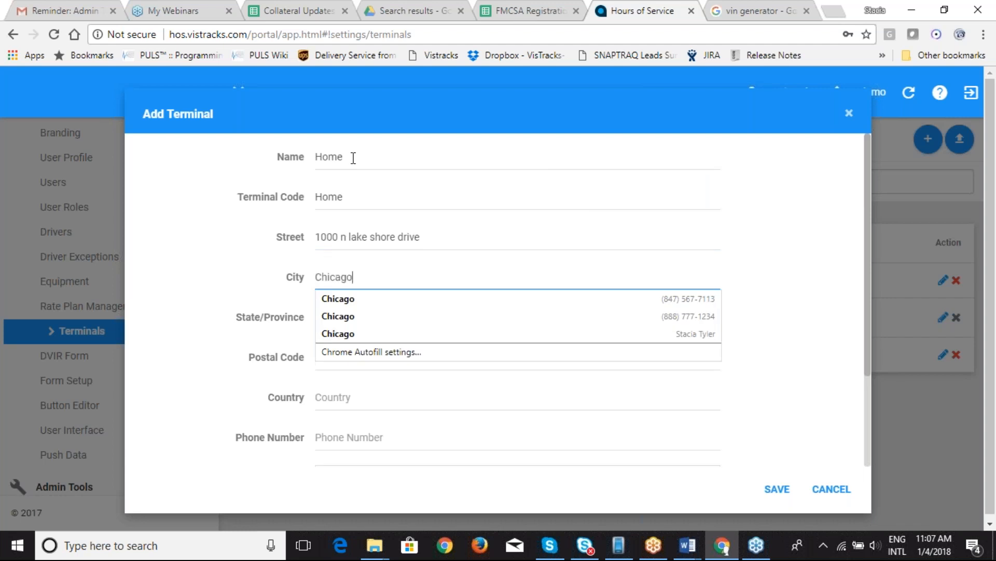
key(Tab)
text(IL)
key(Tab)
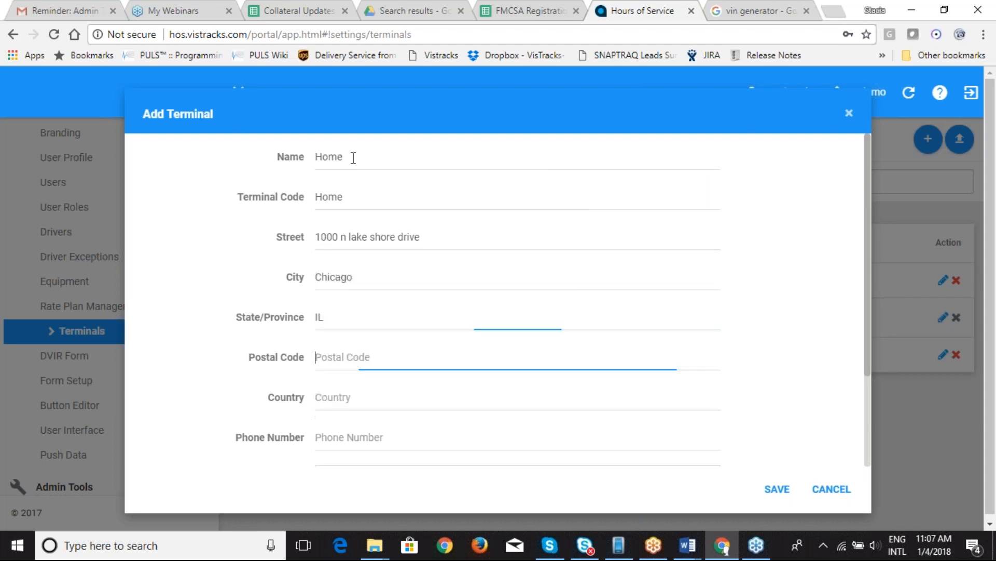
text(60611)
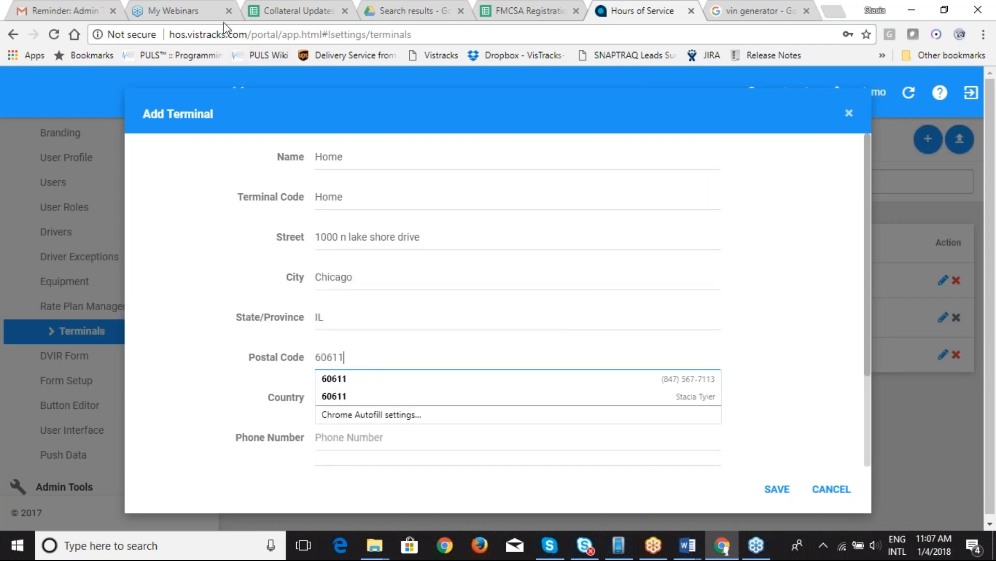
key(Tab)
text(USA)
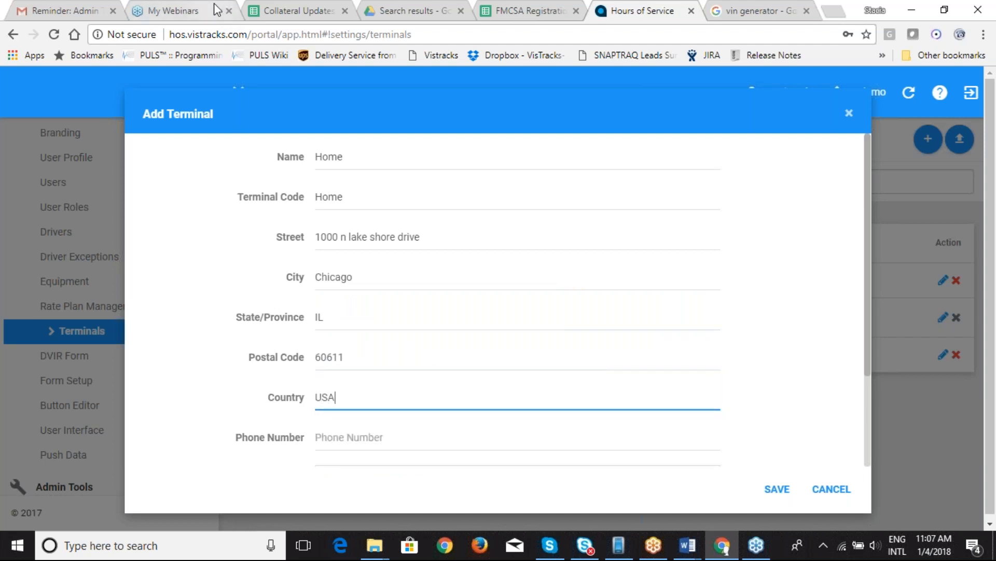
key(Tab)
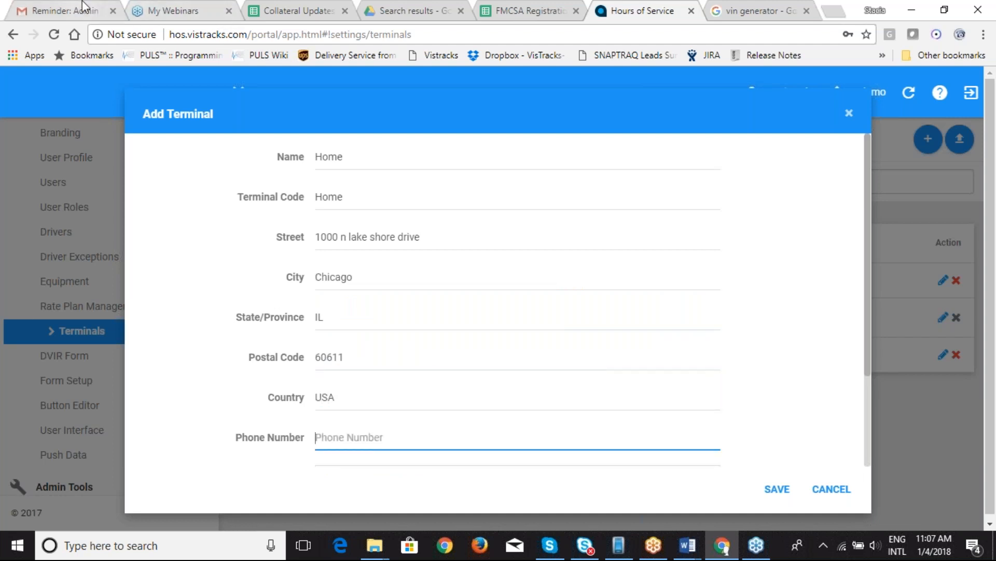
text(5555555)
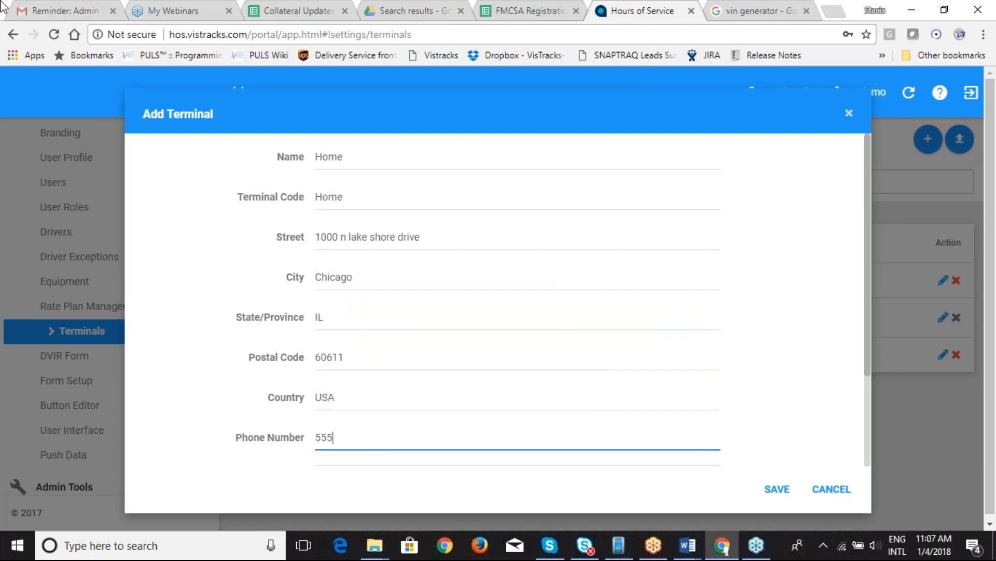
key(Tab)
key(Tab)
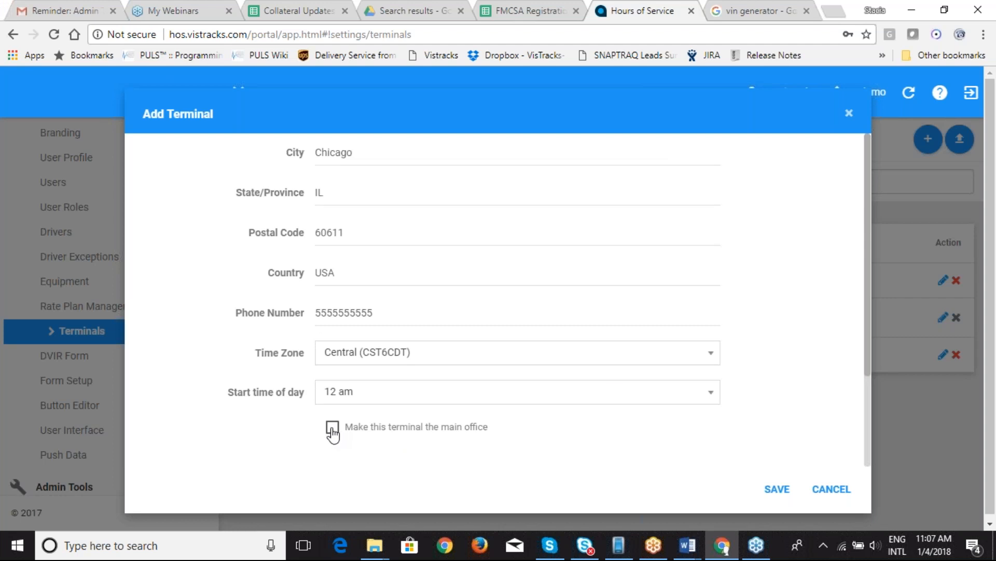
click(778, 494)
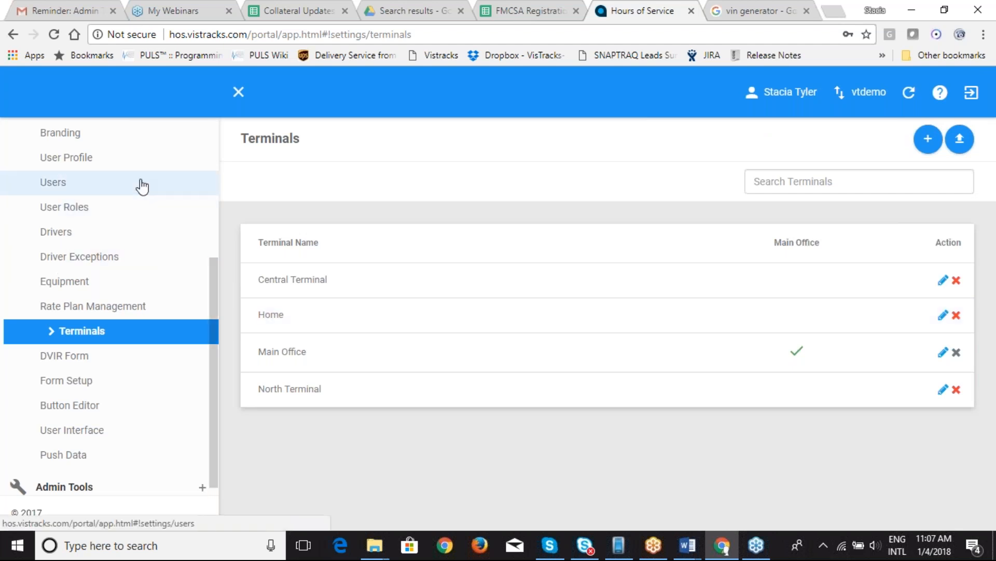
Step: Create a new user, entering the user's first and last name and confirmed e-mail address
click(115, 187)
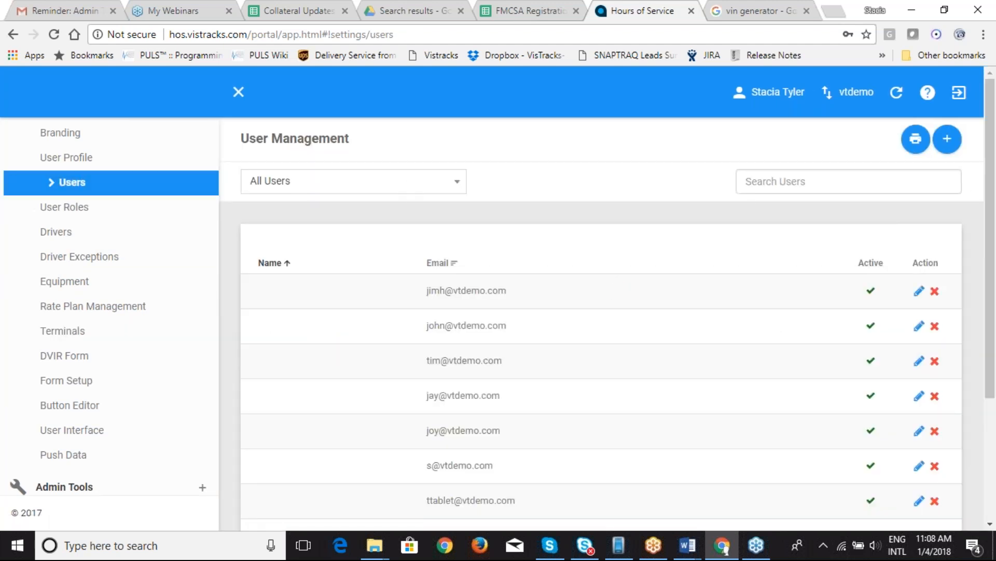
click(946, 141)
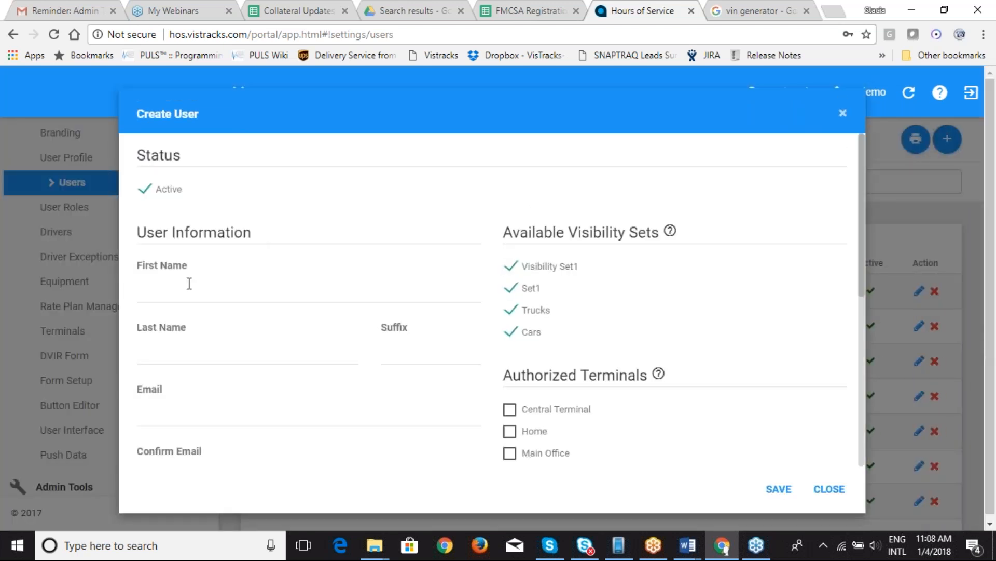
click(189, 284)
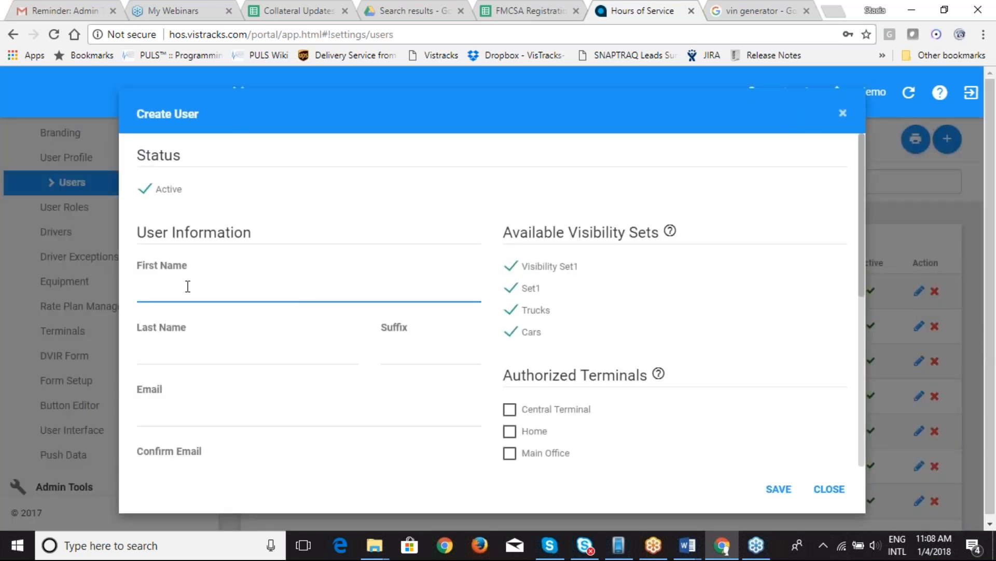
key(Tab)
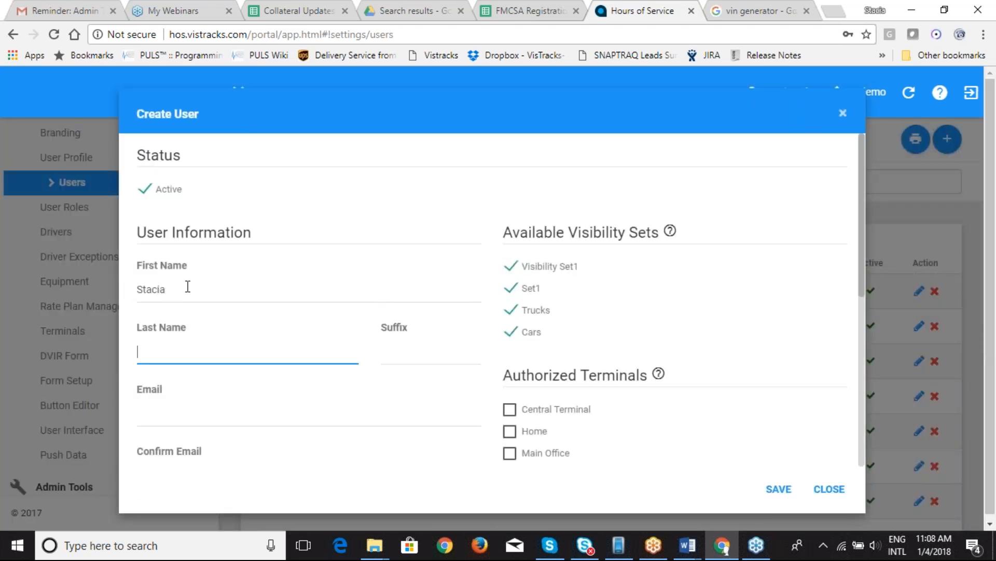
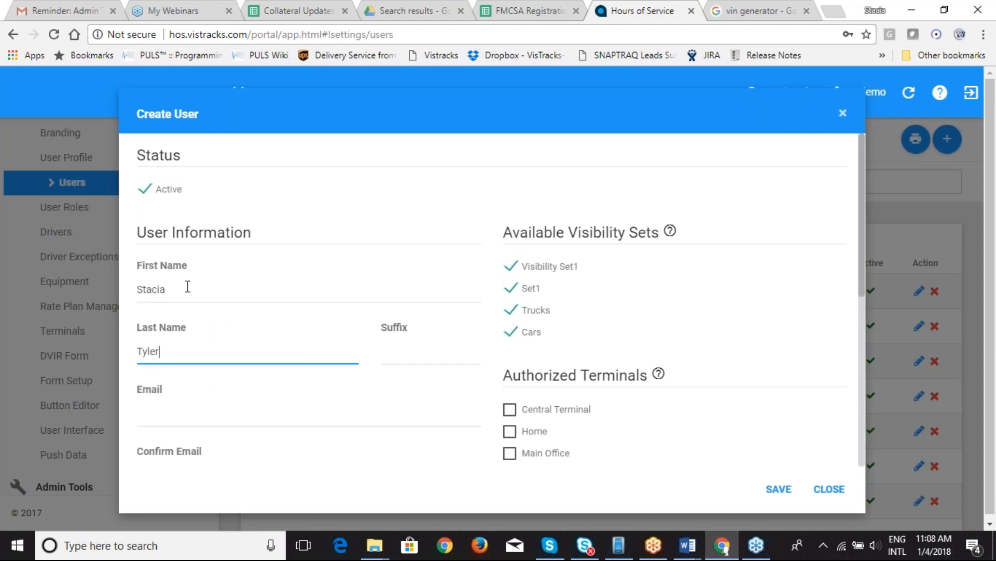
key(Tab)
key(Tab)
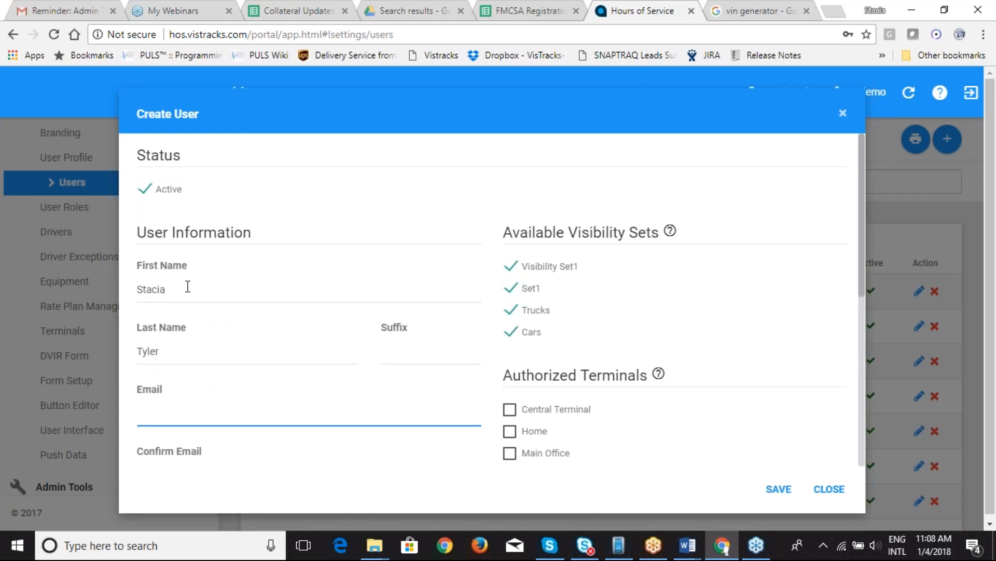
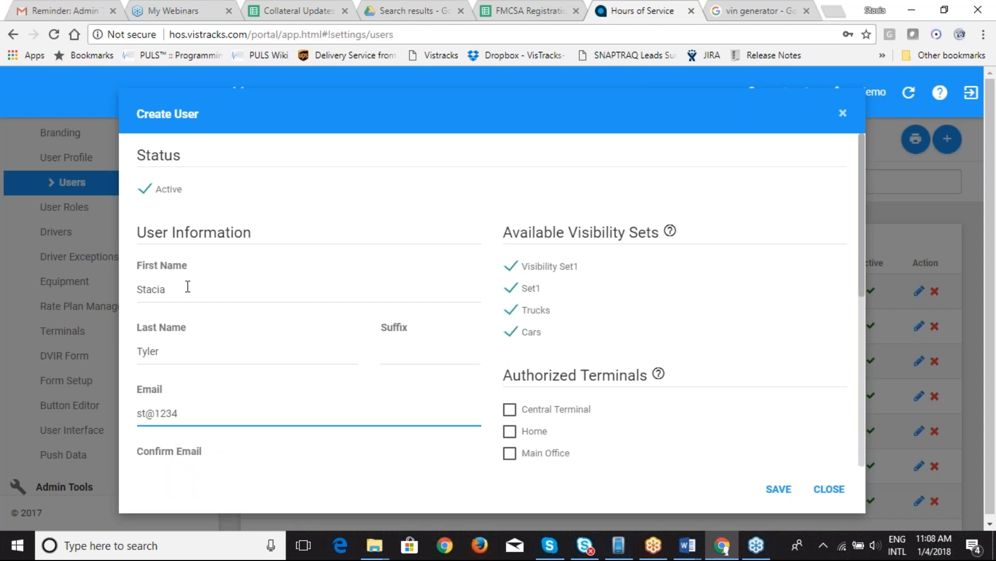
key(Tab)
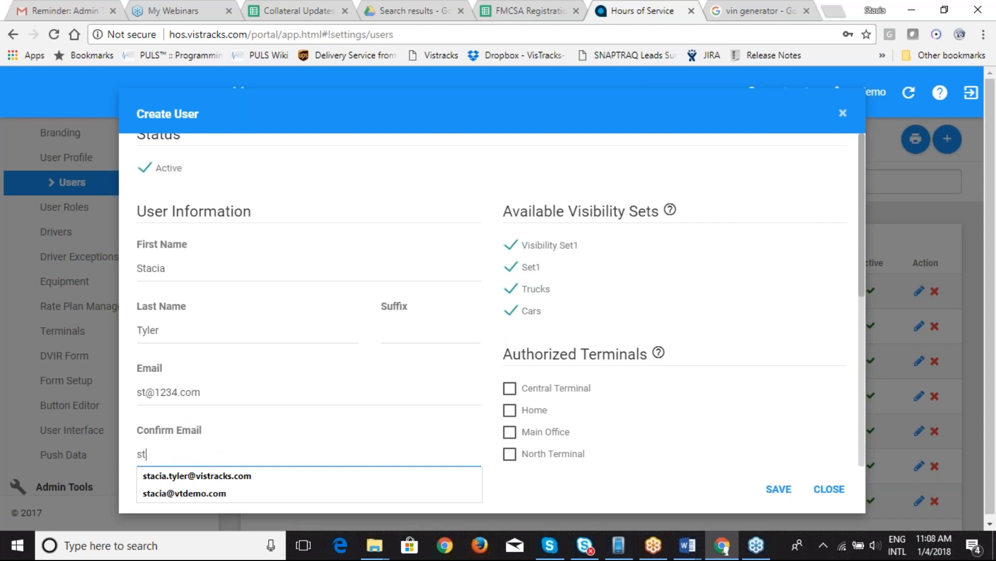
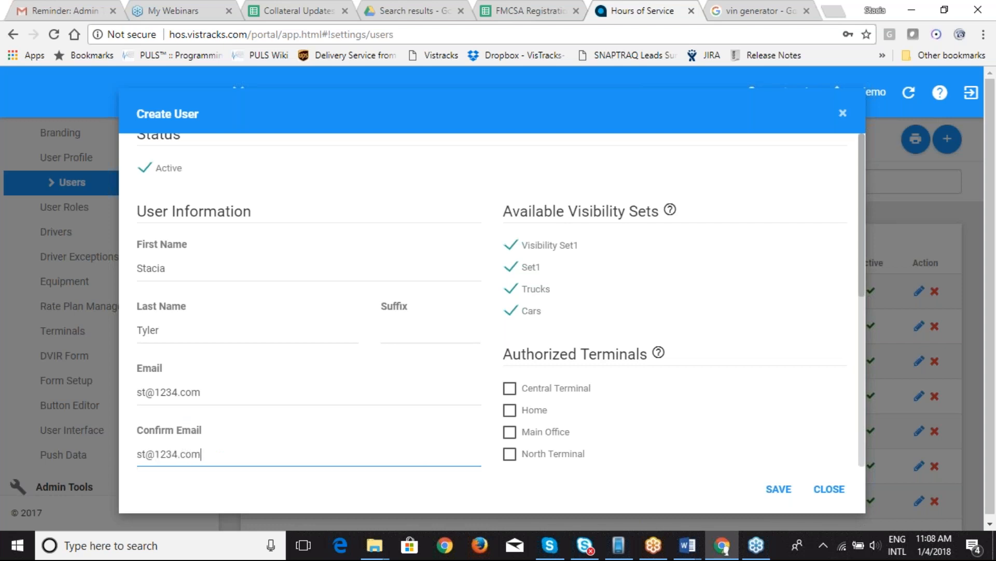
Step: Enter the user's password twice and grant the USER_ROLE_FLEETMANAGER role
key(Tab)
text(1234)
key(Tab)
text(1234)
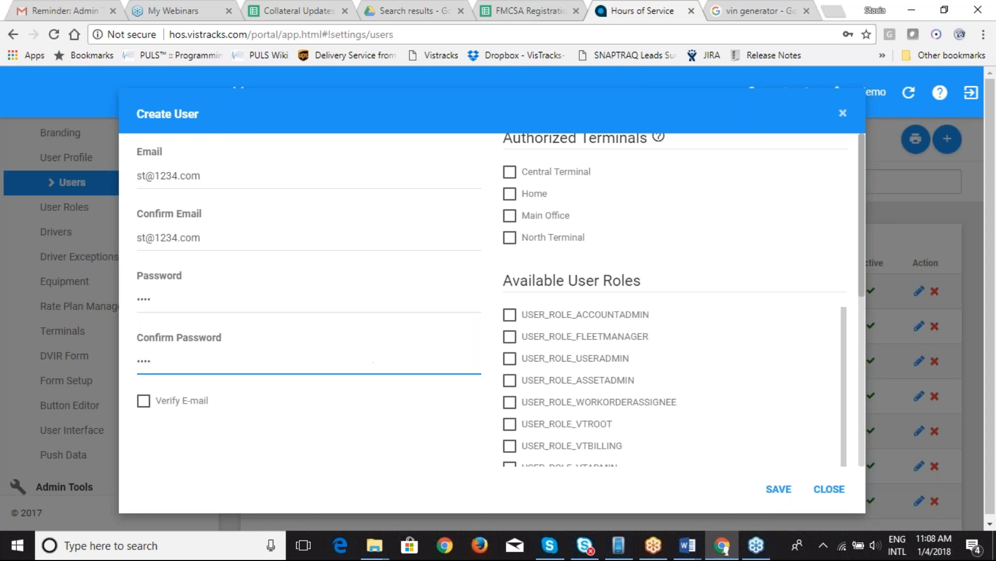
scroll(865, 293, up, 5)
drag(865, 299, 867, 446)
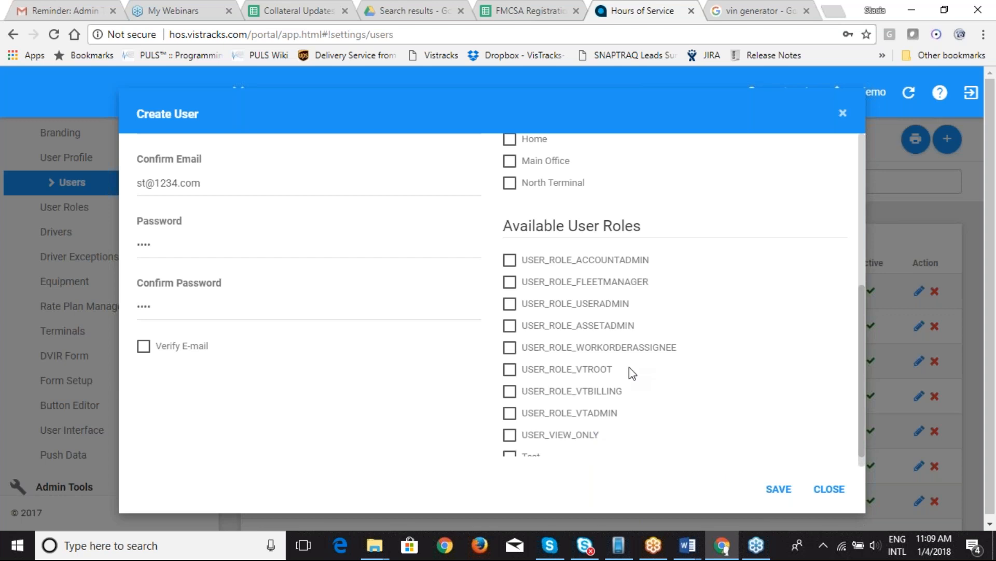
click(510, 283)
Step: Save the user, then bring up the Upload CSV dialog in Drivers Management
click(784, 490)
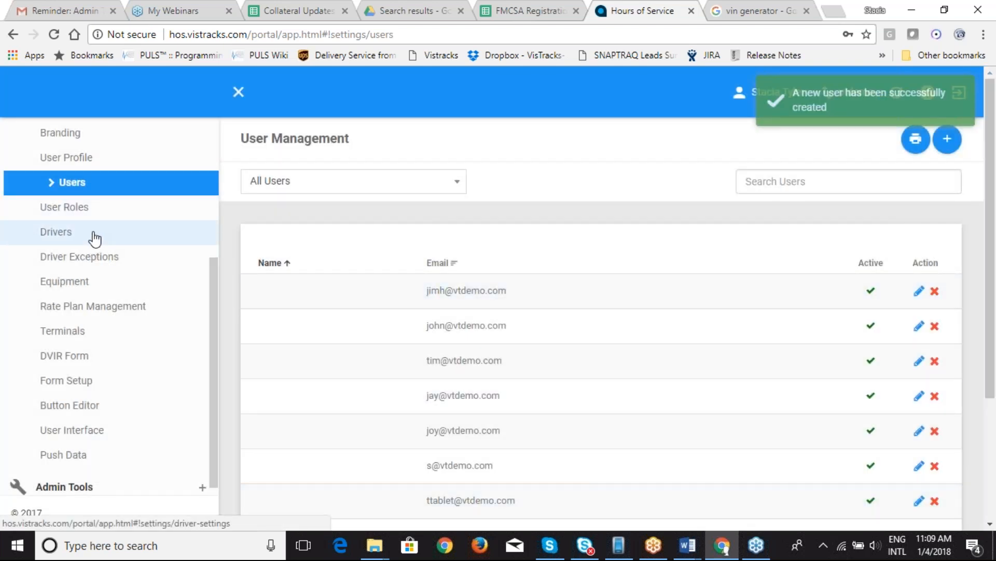
click(72, 236)
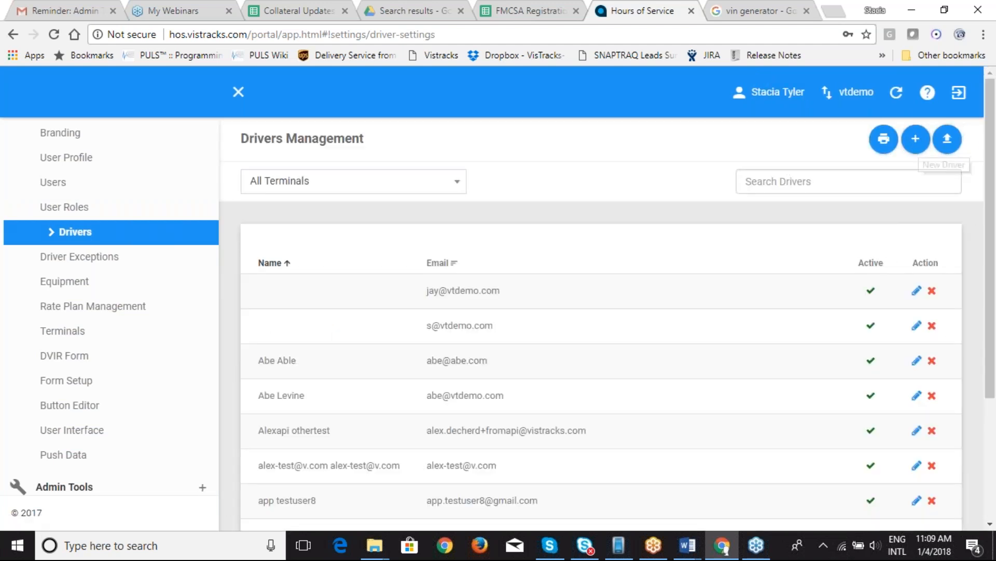
click(948, 140)
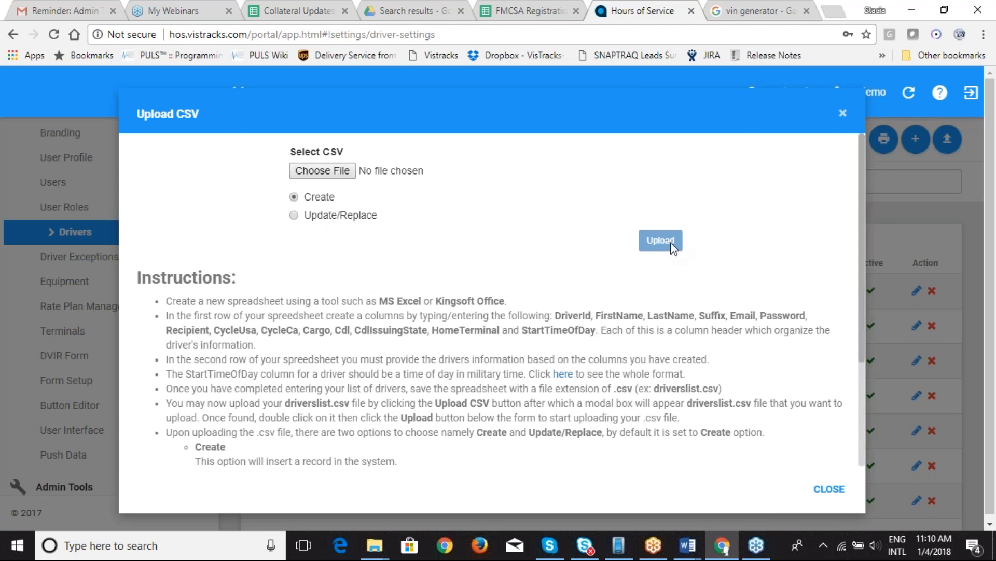
Step: Close the CSV dialog and start a new driver with first name, last name and CDL number
click(829, 490)
click(916, 139)
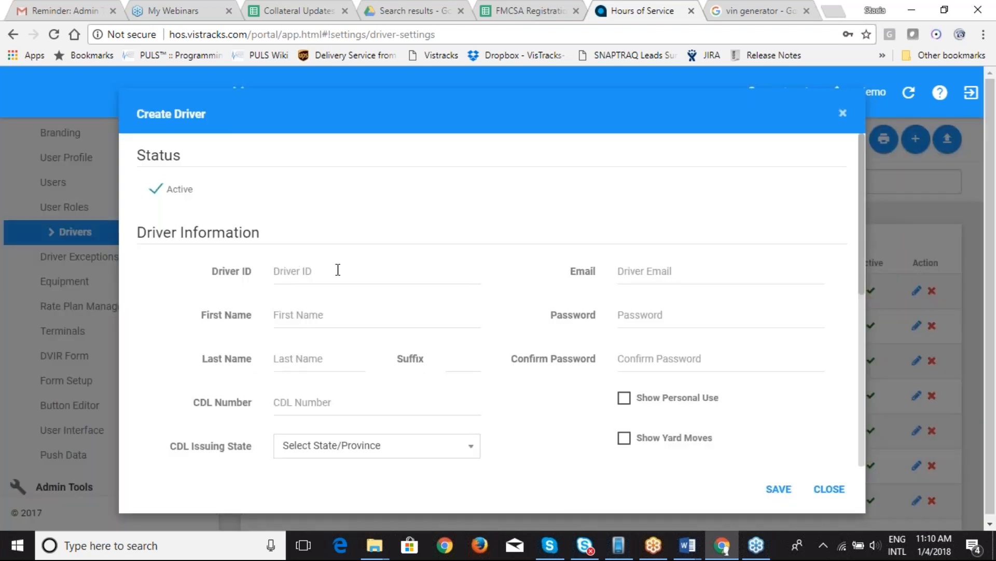
click(294, 318)
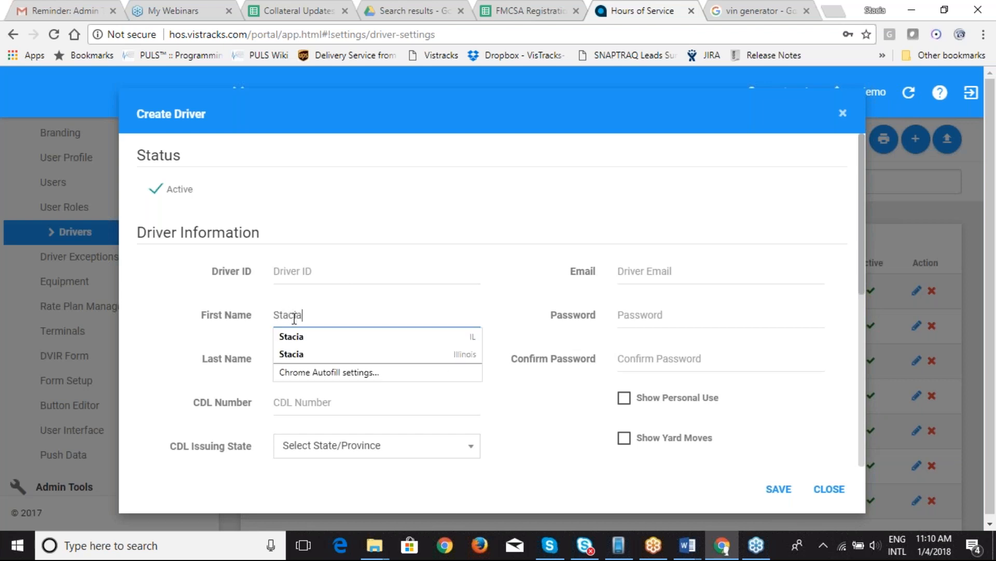
key(Tab)
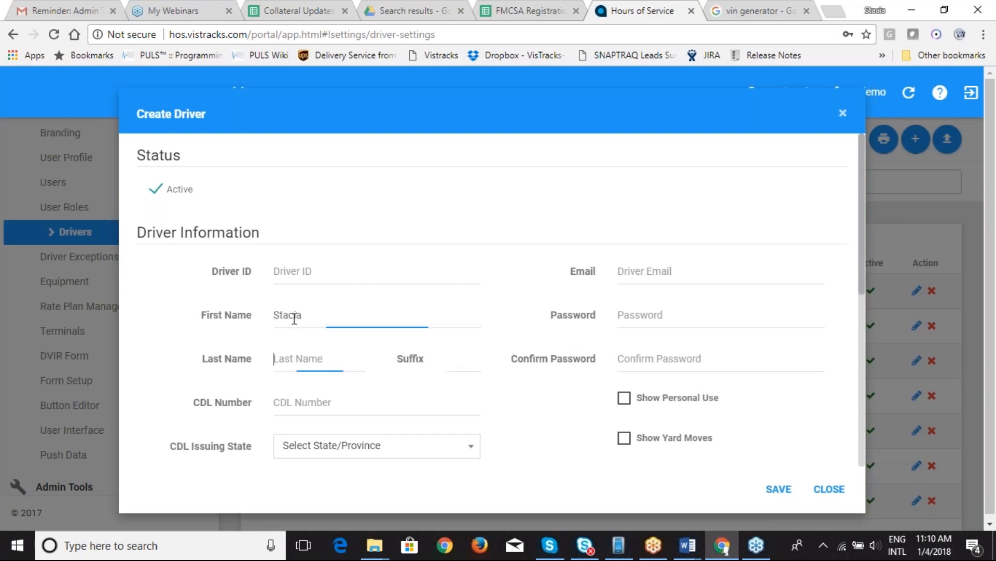
key(Tab)
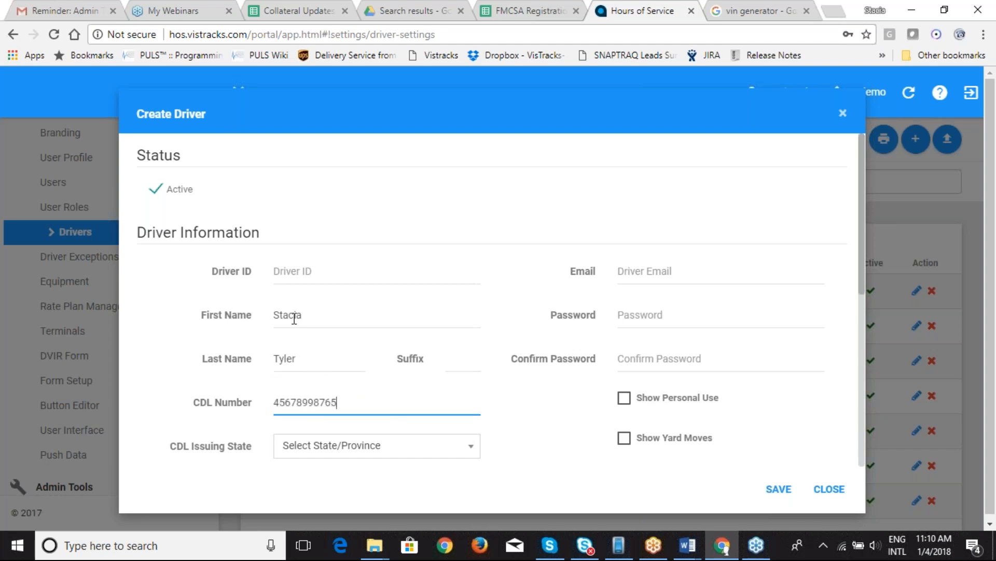
Step: Set the driver's CDL issuing state to Alaska and terminal to Home
scroll(294, 318, down, 5)
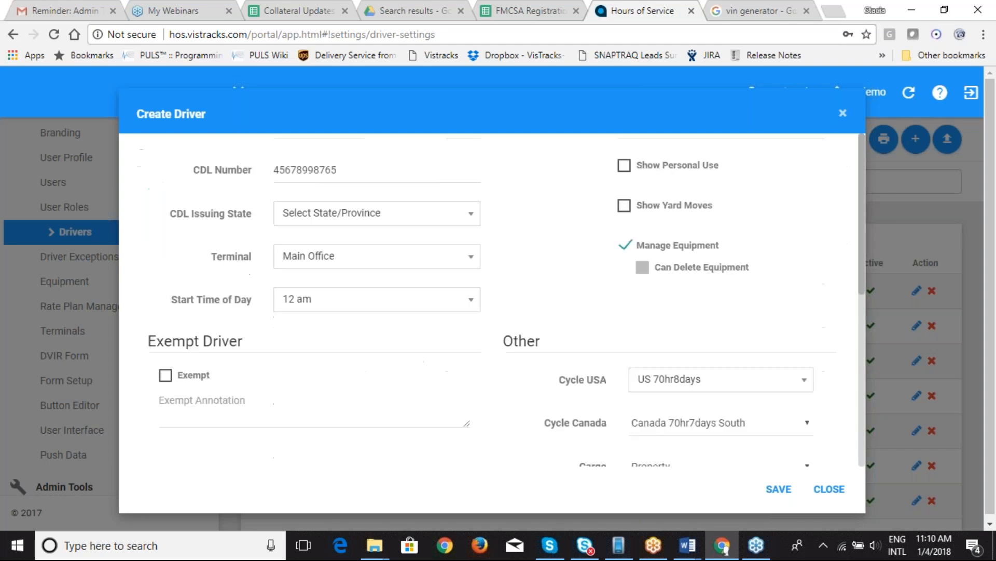
click(470, 218)
click(407, 336)
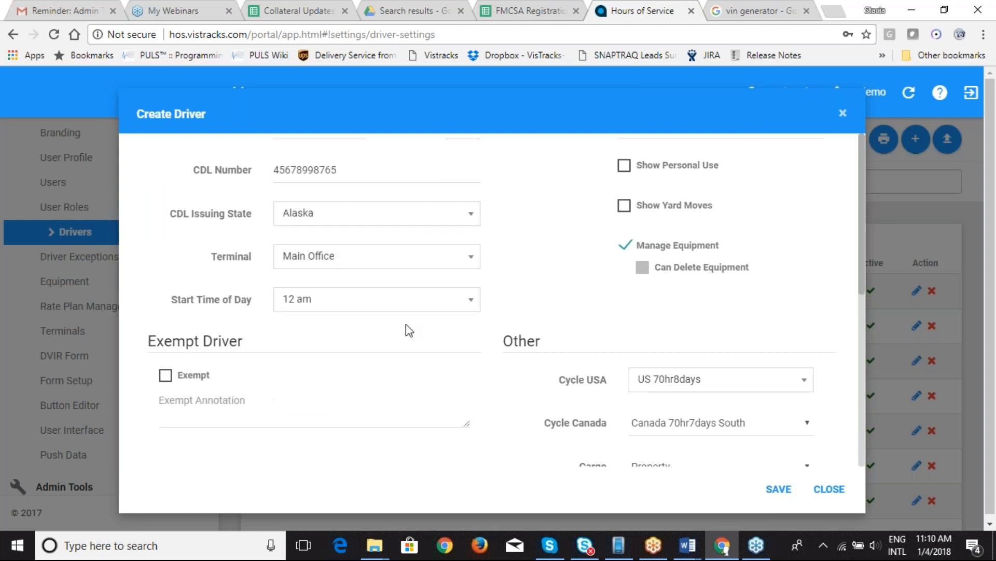
click(471, 263)
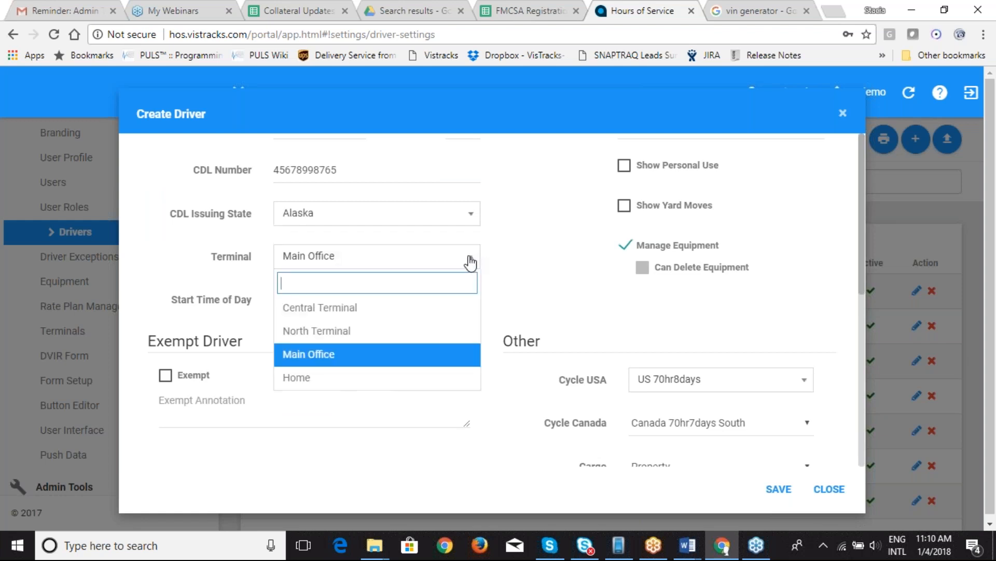
click(429, 378)
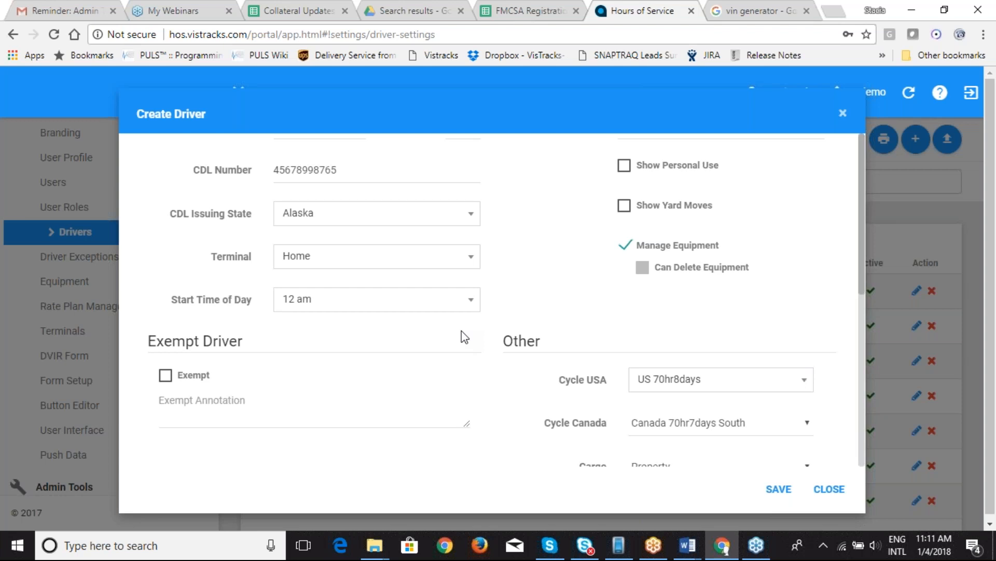
Step: Enter the driver's e-mail address and password, confirmed twice
scroll(862, 273, up, 4)
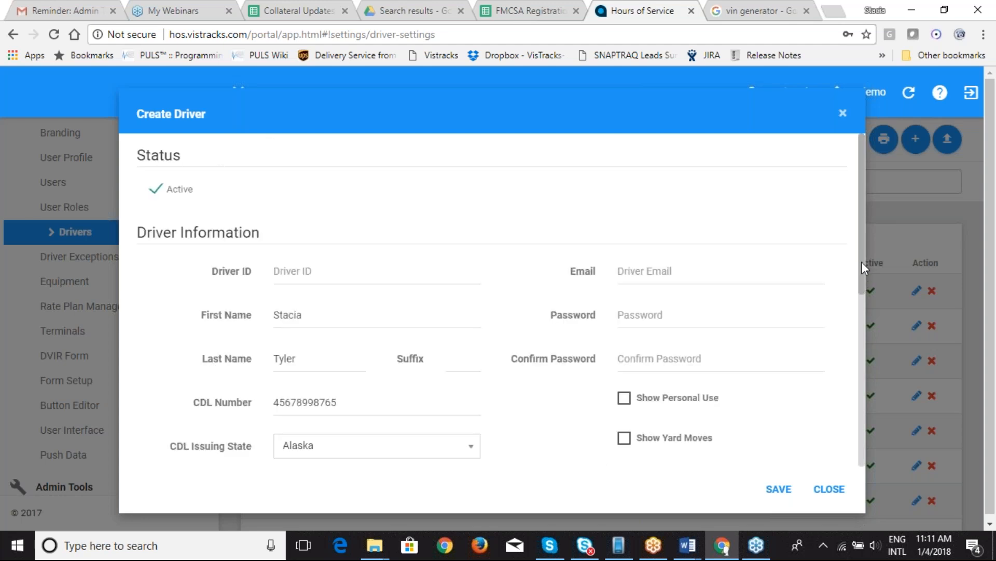
click(645, 271)
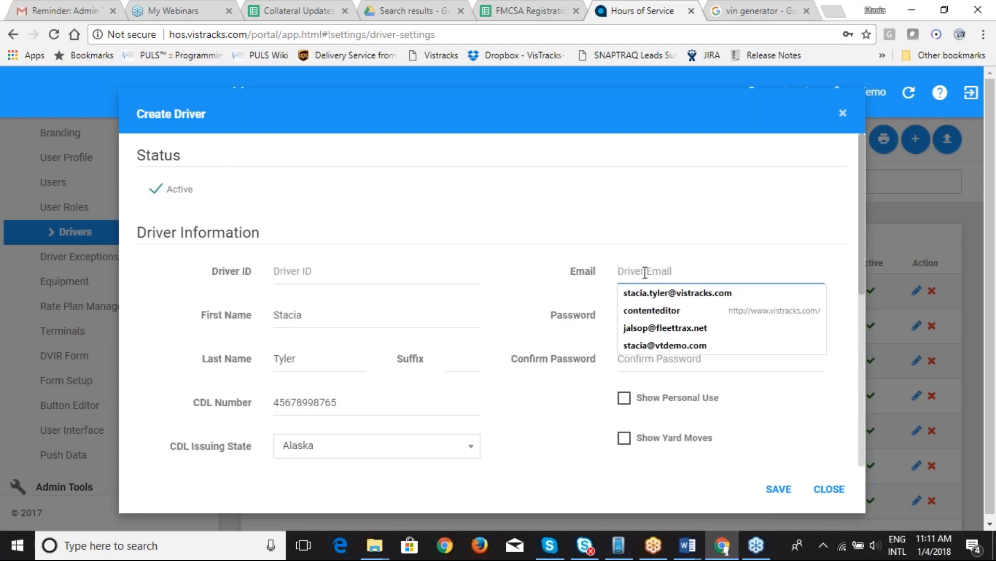
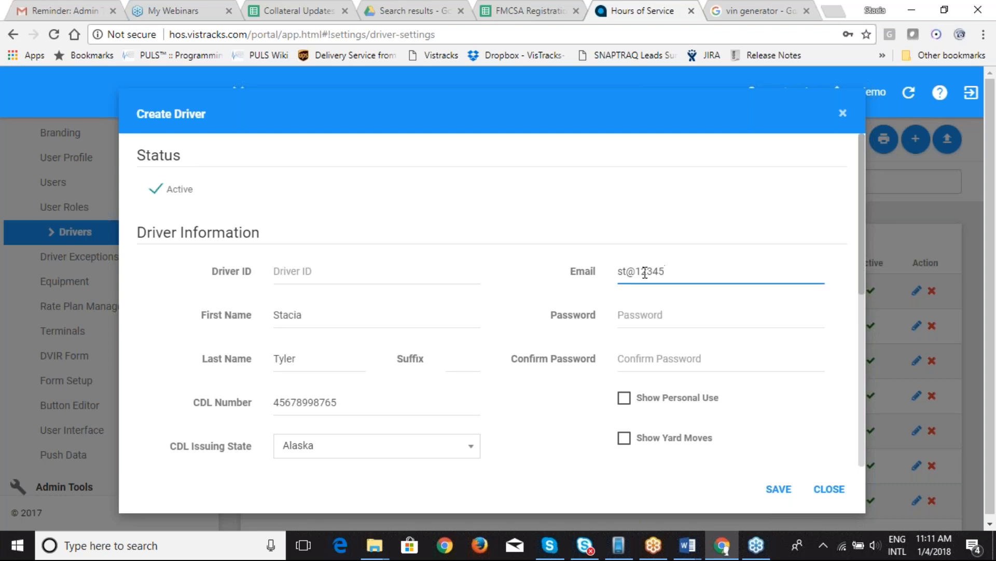
key(Tab)
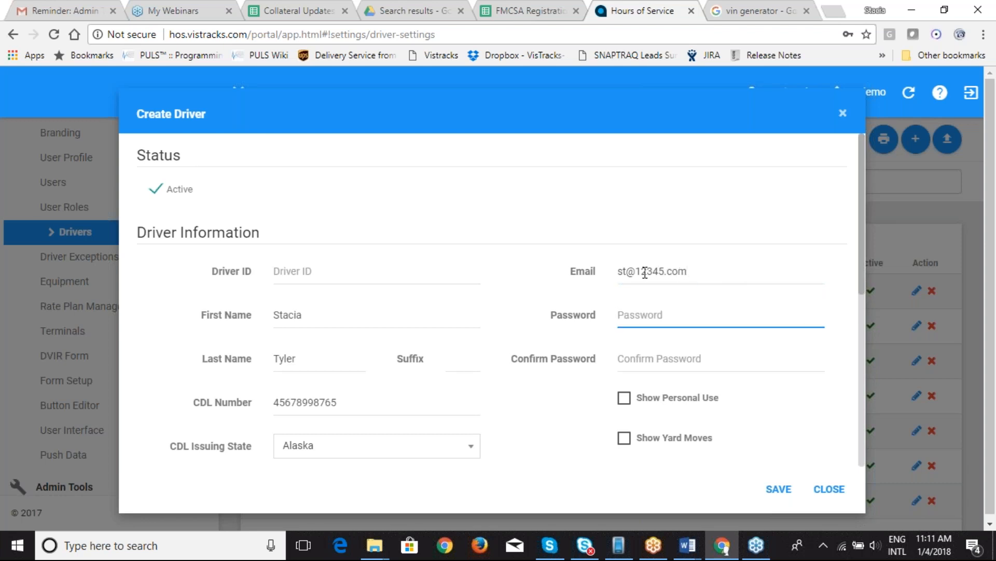
text(1234)
key(Tab)
text(1234)
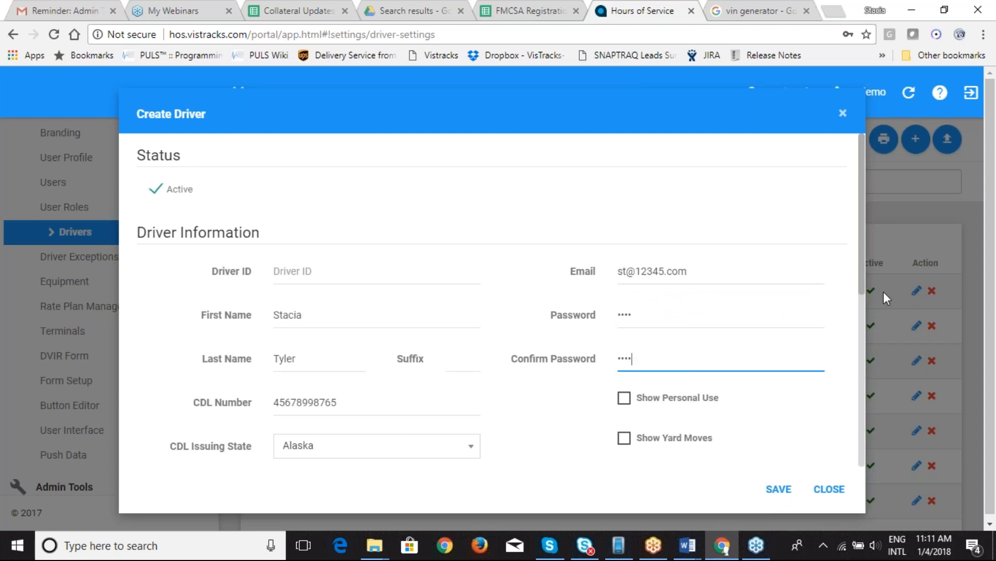
Step: Enable Show Personal Use and Show Yard Moves, leaving Manage Equipment on
drag(861, 270, 859, 343)
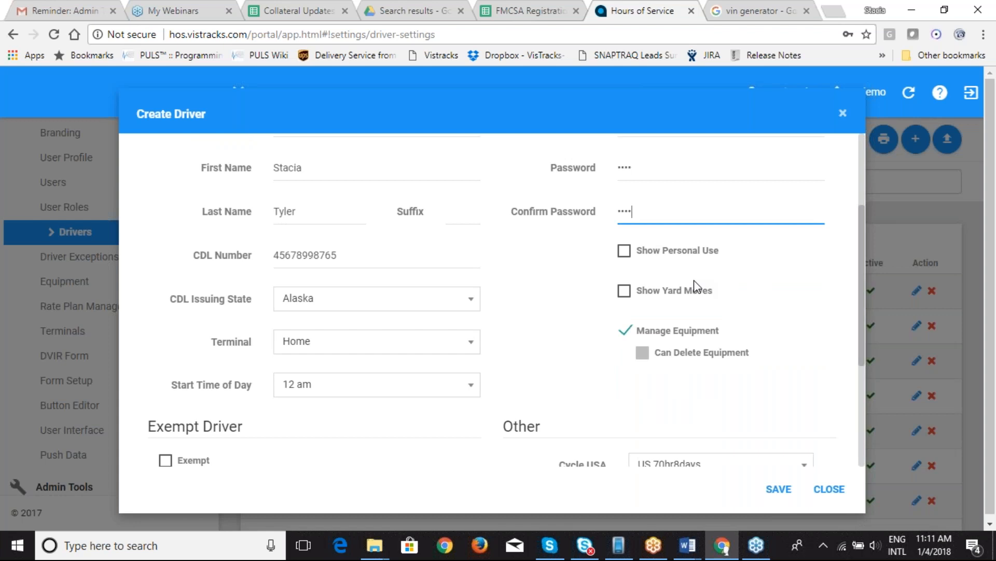
click(624, 255)
click(625, 298)
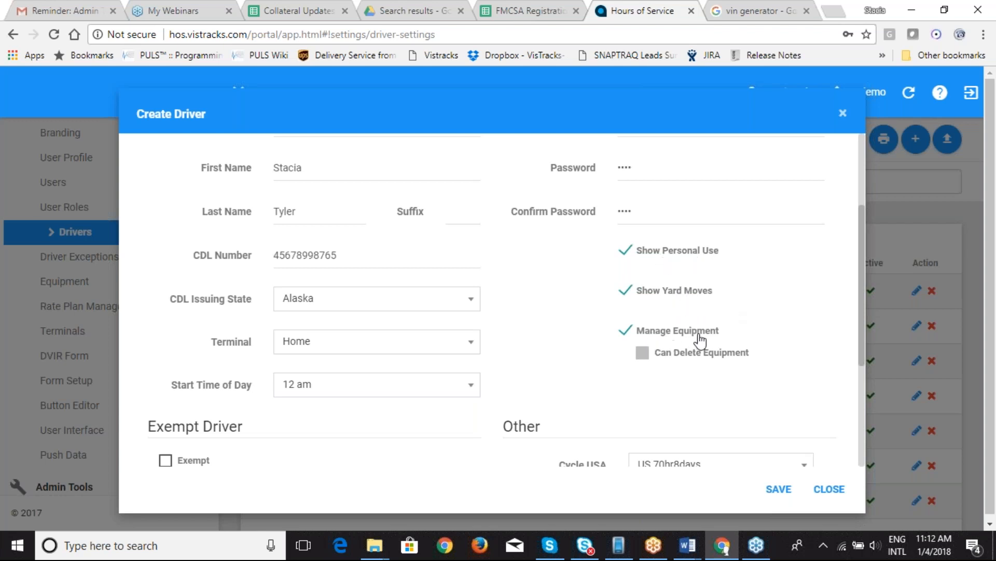
click(628, 337)
click(628, 337)
Step: Set the driver's Canada cycle to Canada 120Hr14days South, leaving the US cycle unchanged
drag(864, 301, 862, 404)
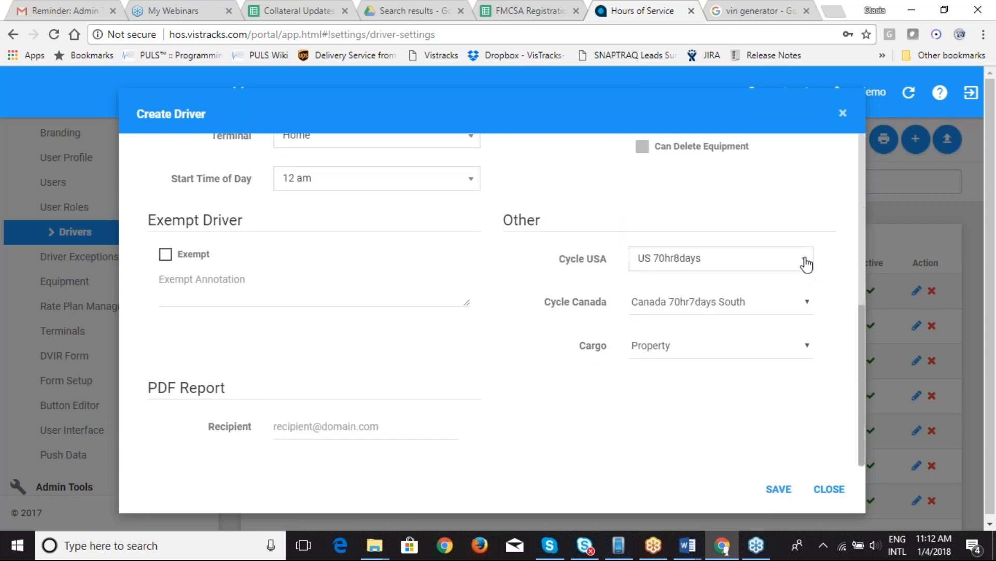
click(806, 262)
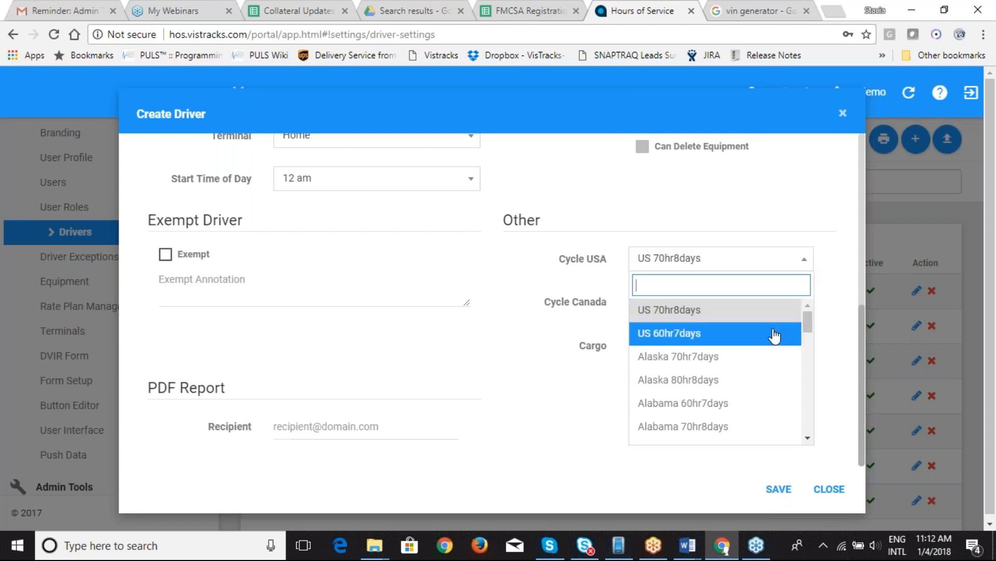
mouse_move(806, 321)
mouse_down()
mouse_move(809, 430)
mouse_move(808, 317)
mouse_up()
click(536, 382)
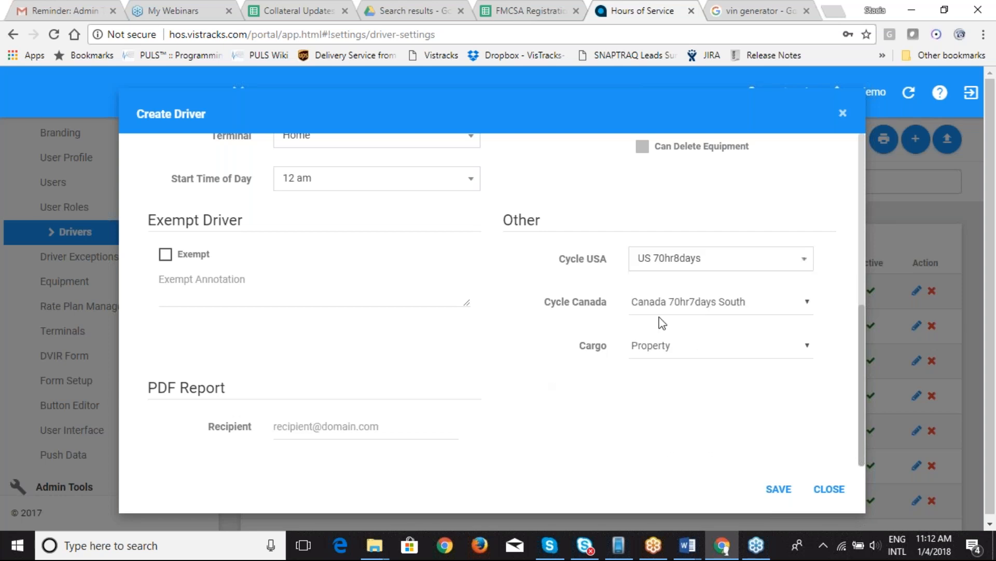
click(744, 305)
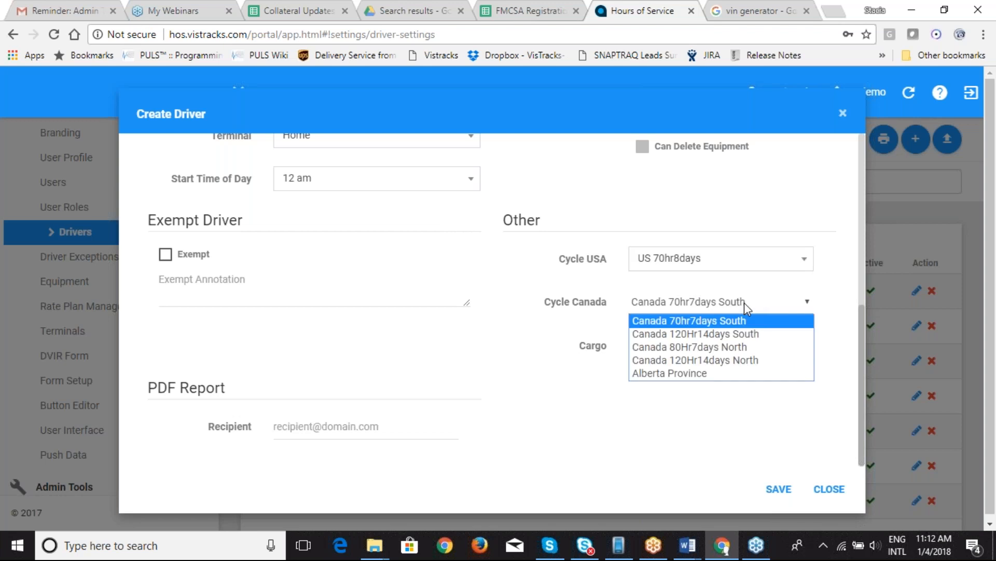
click(745, 335)
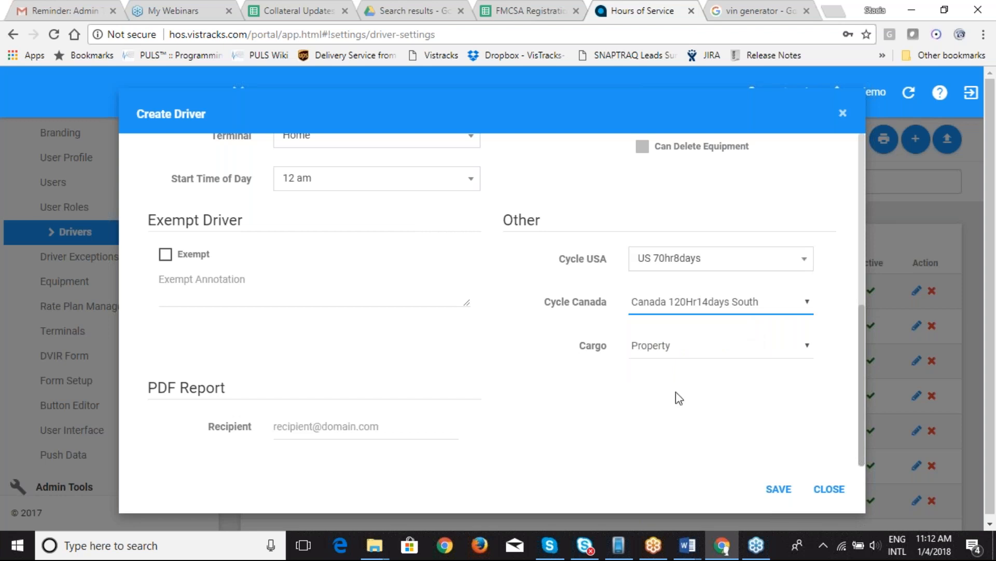
Step: Keep Property as the cargo type, save the driver, and go to Equipment Management
click(748, 354)
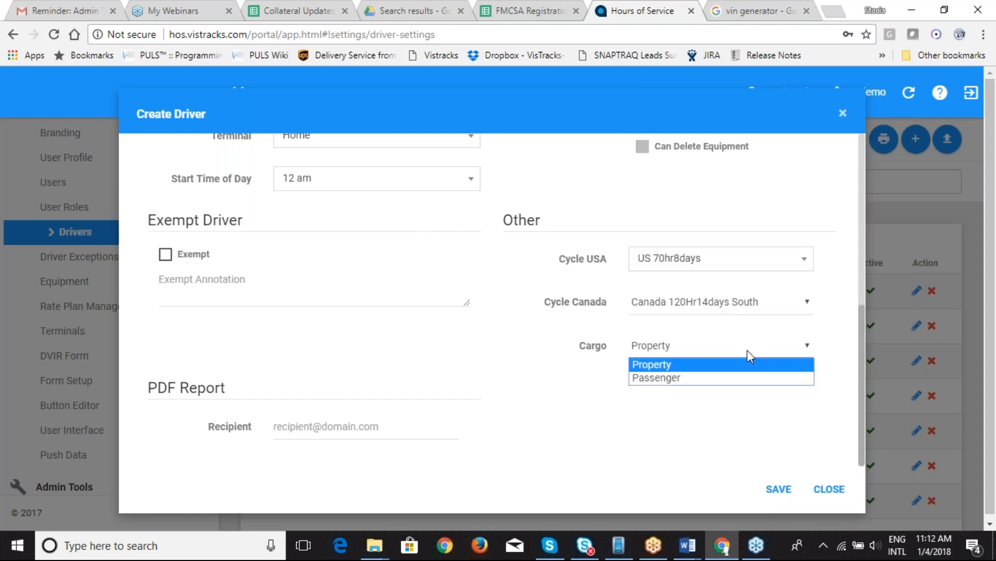
click(748, 350)
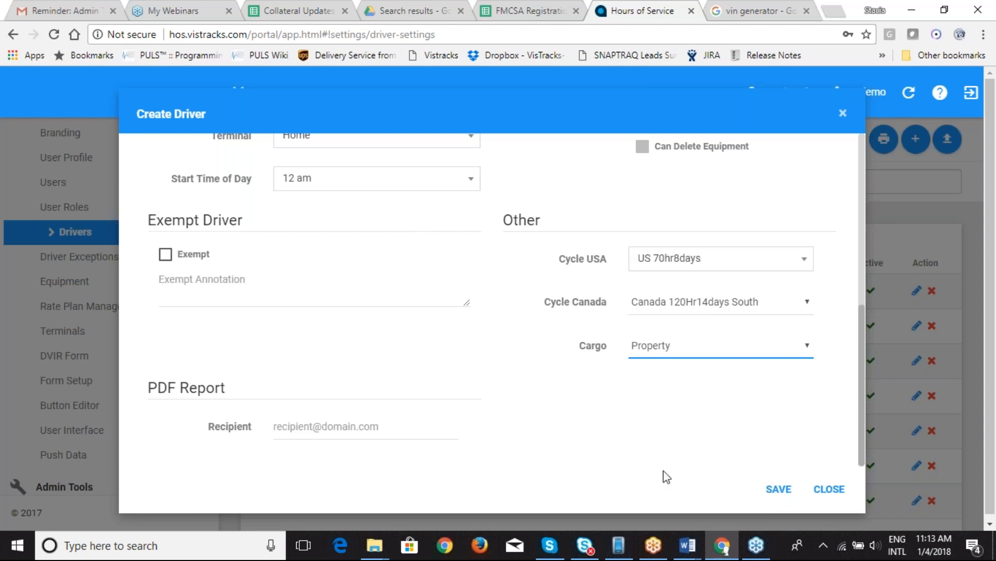
click(776, 488)
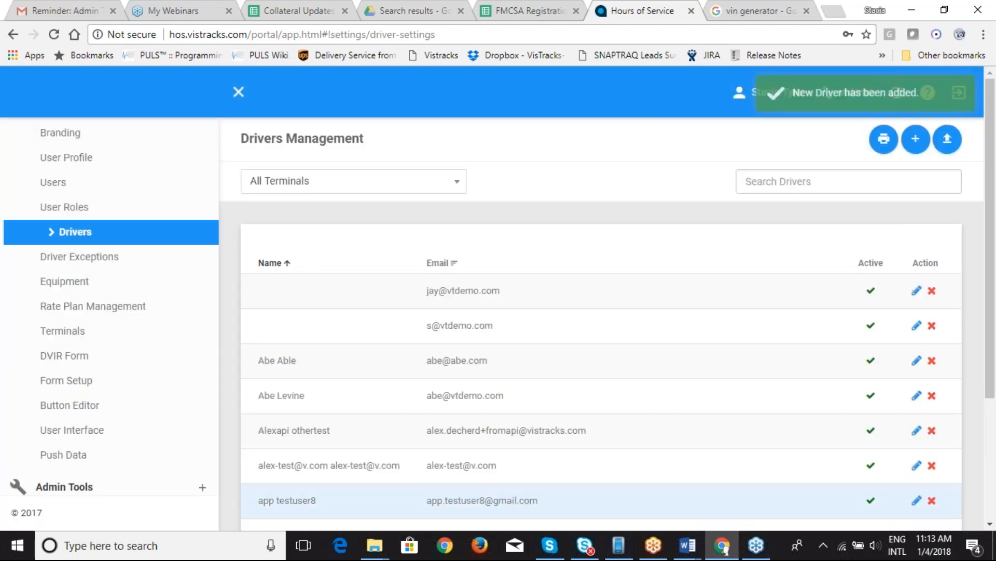
click(82, 284)
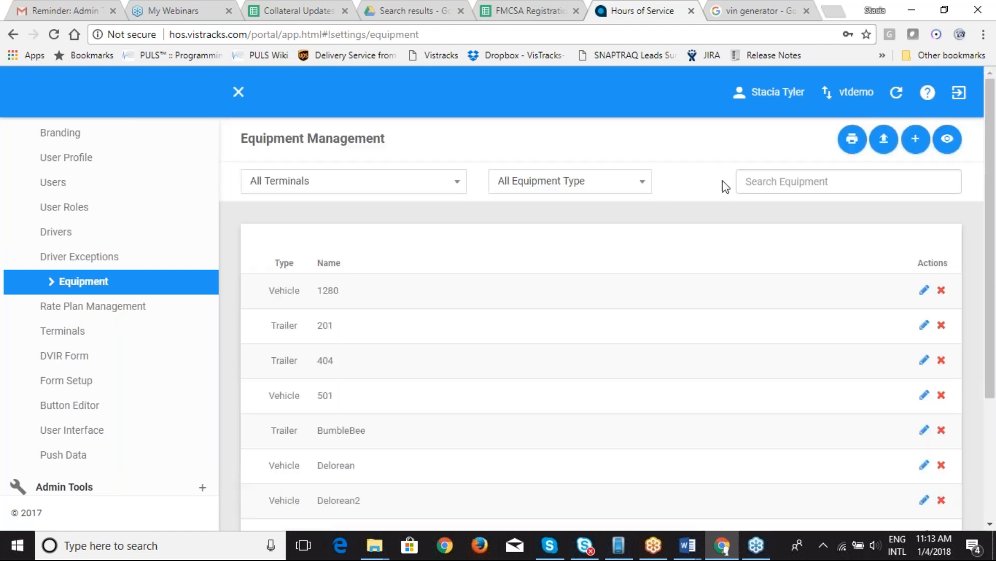
click(885, 144)
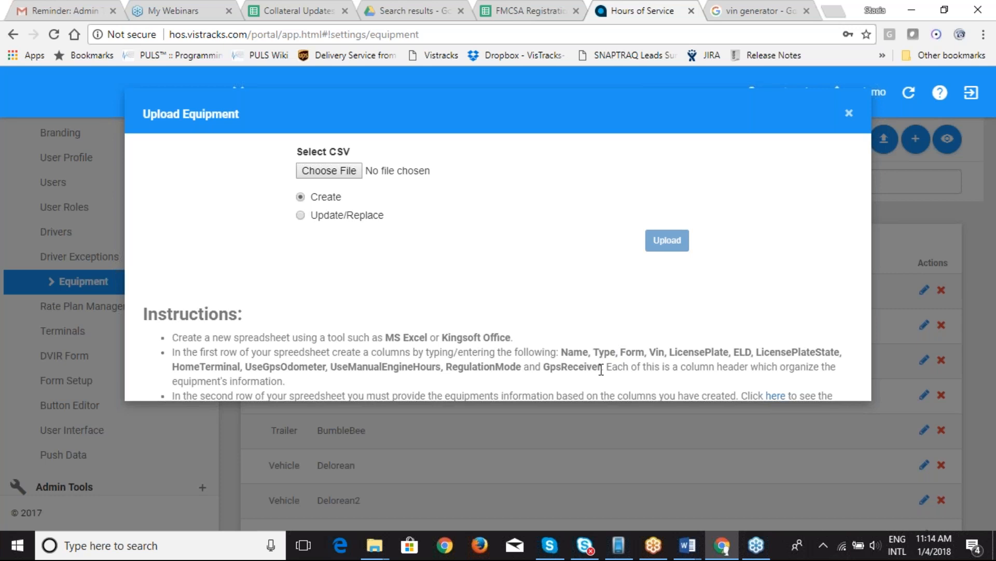
click(849, 115)
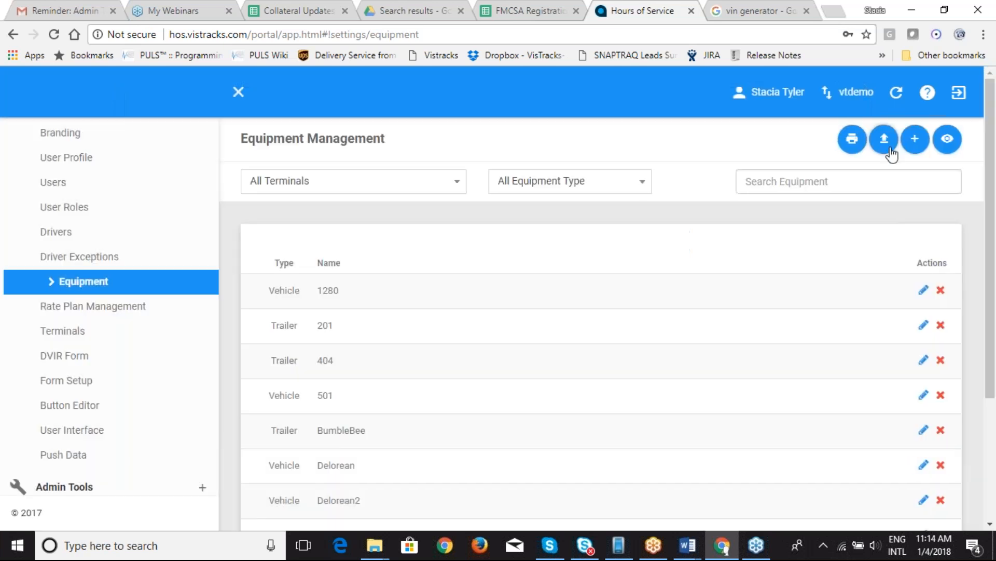
Step: Start a new vehicle named Truck1 with regulation mode ELD - Regulation 395.20
click(916, 141)
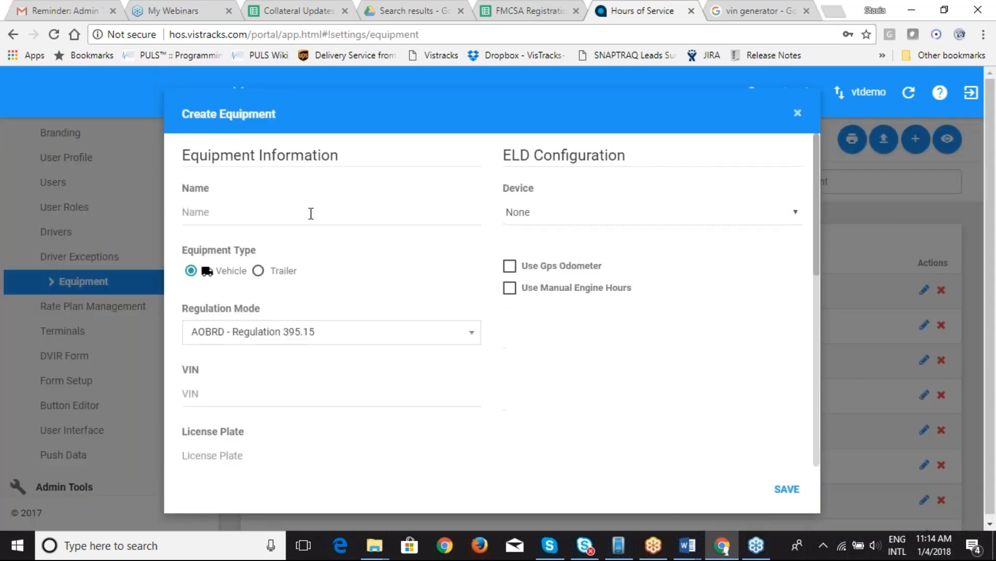
click(311, 214)
text(Truck1)
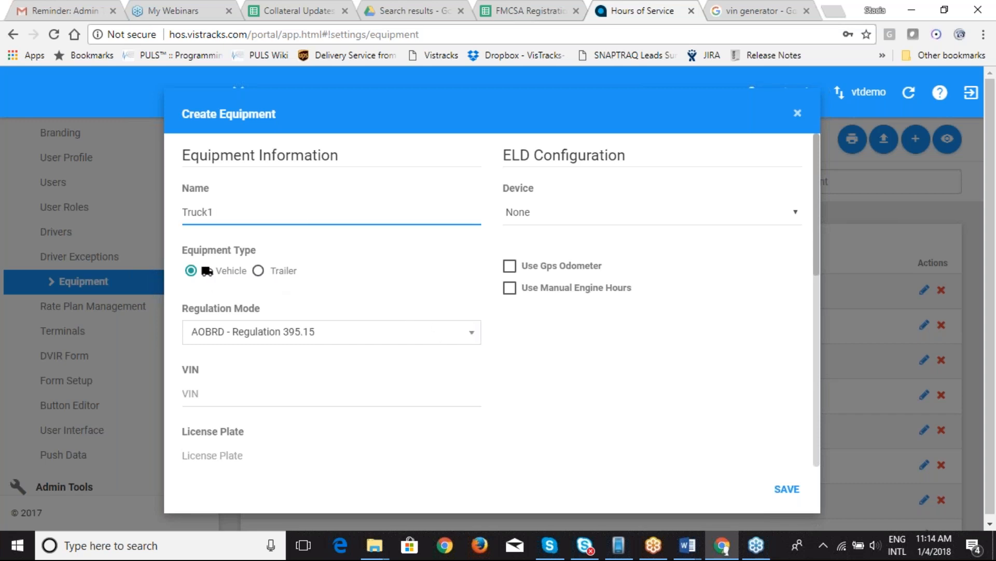
click(472, 338)
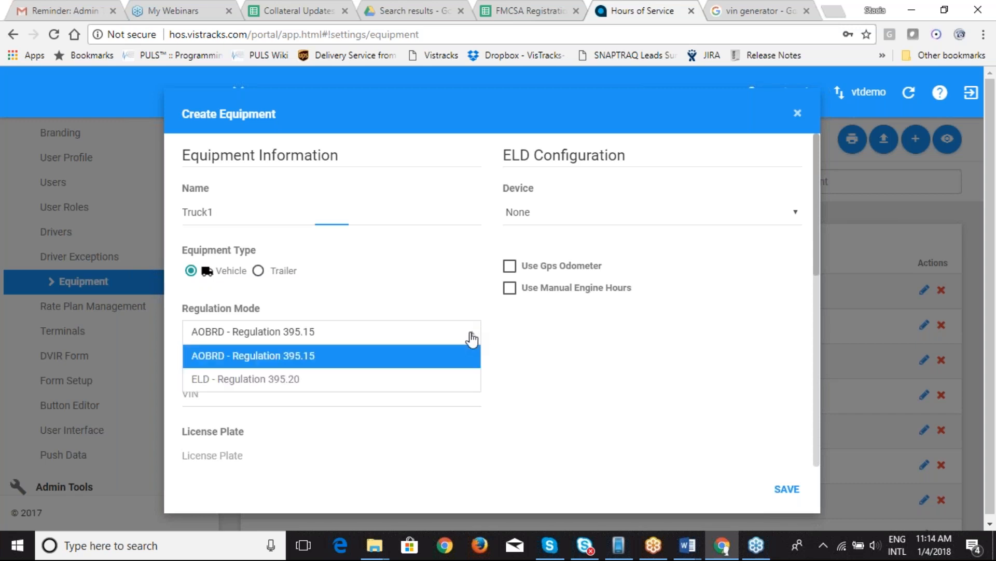
click(451, 381)
Step: Copy a sample VIN from the Google VIN generator results for Truck1's VIN field
click(262, 399)
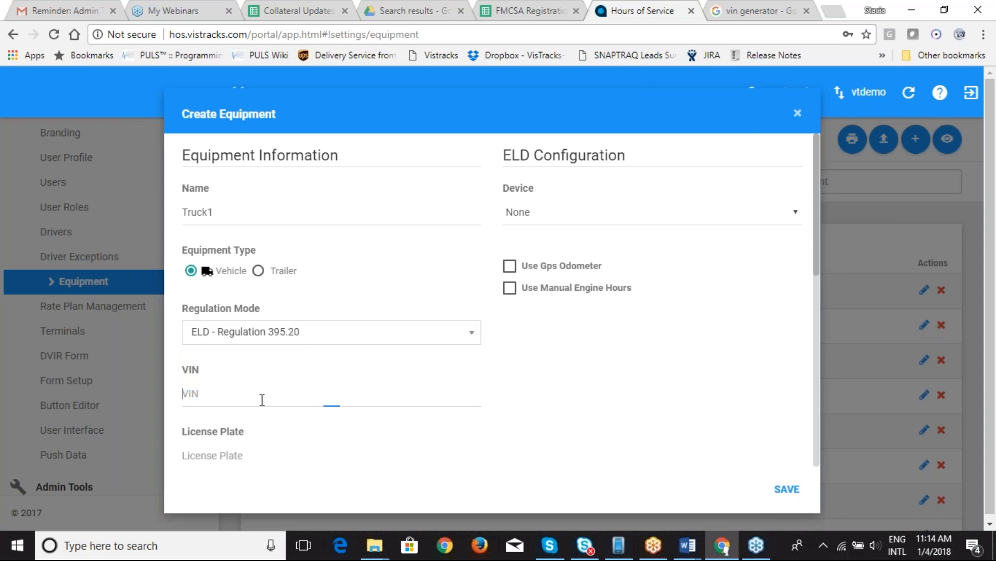
click(757, 12)
drag(219, 229, 122, 230)
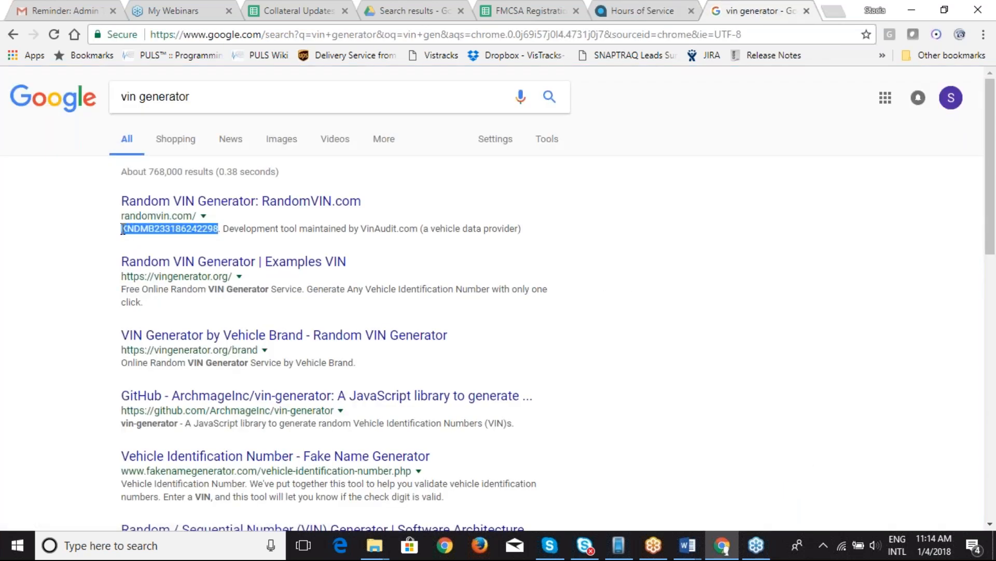
key(ctrl+c)
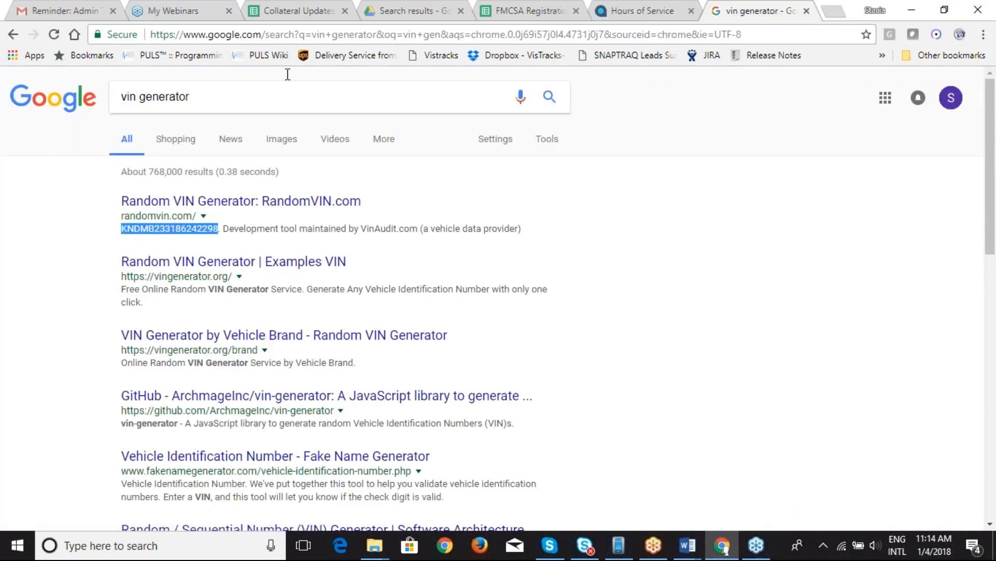
click(625, 12)
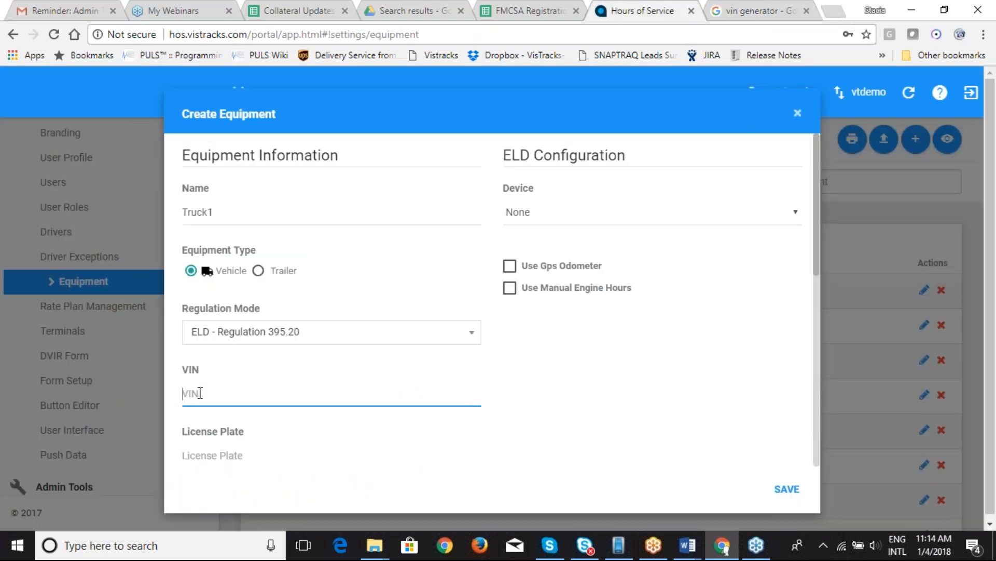
key(ctrl+v)
key(Tab)
text(567fgh)
key(Tab)
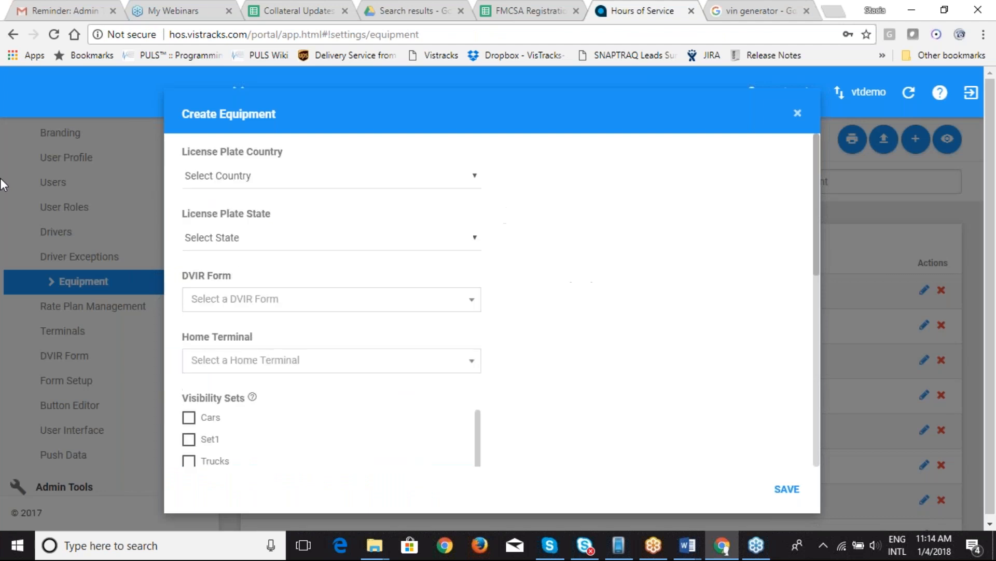
click(474, 176)
click(461, 209)
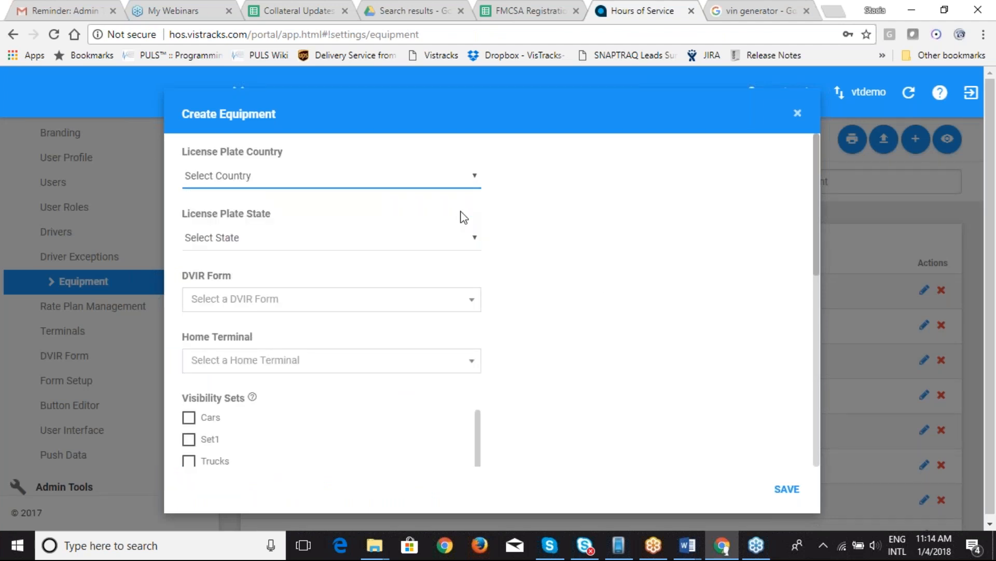
click(478, 240)
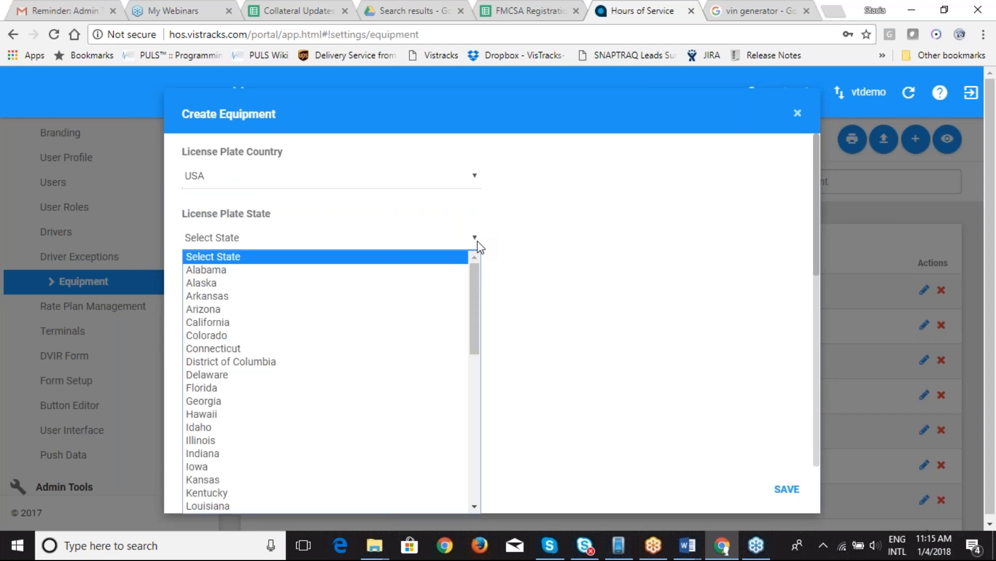
click(445, 337)
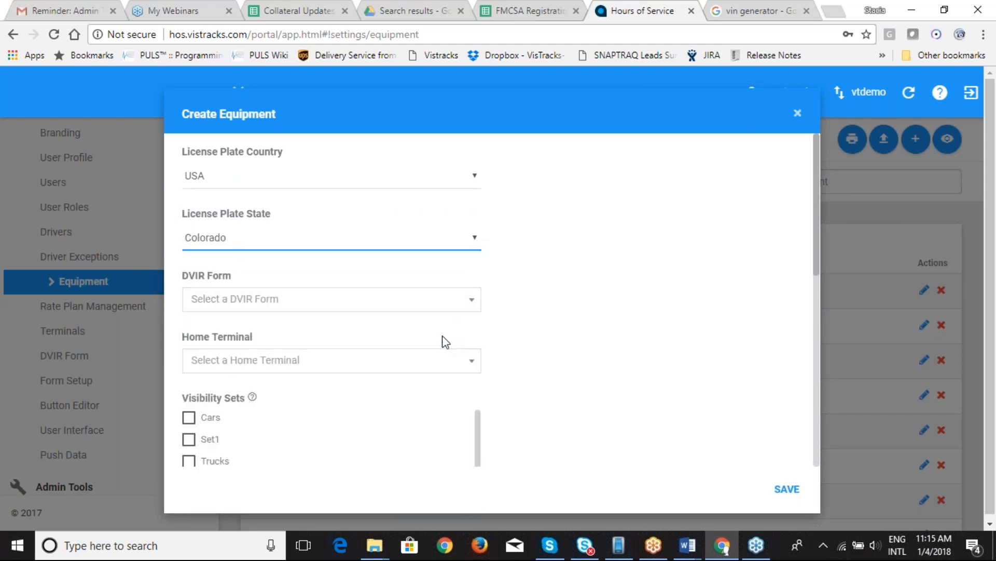
Step: Choose Oil Truck as Truck1's DVIR form
click(473, 302)
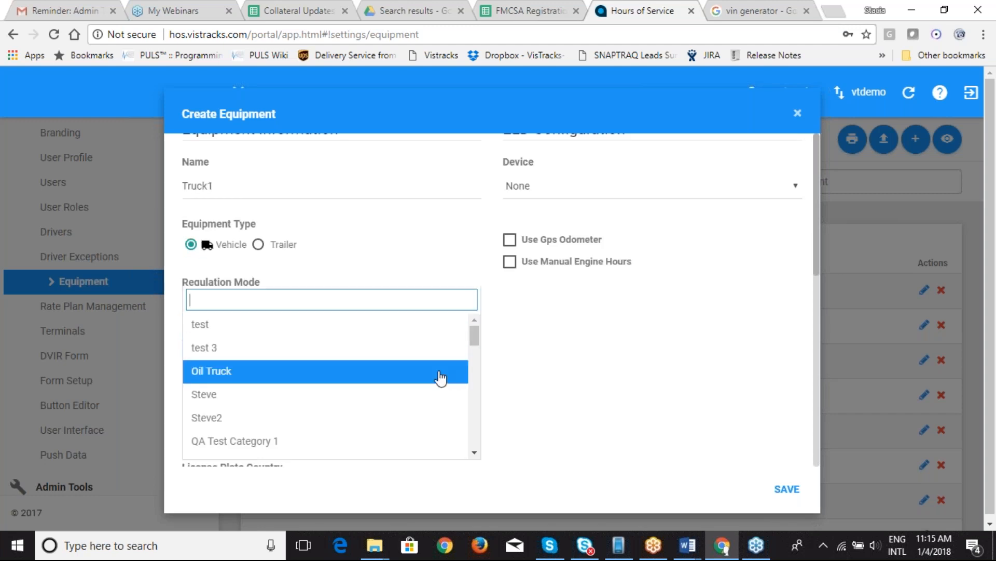
click(439, 375)
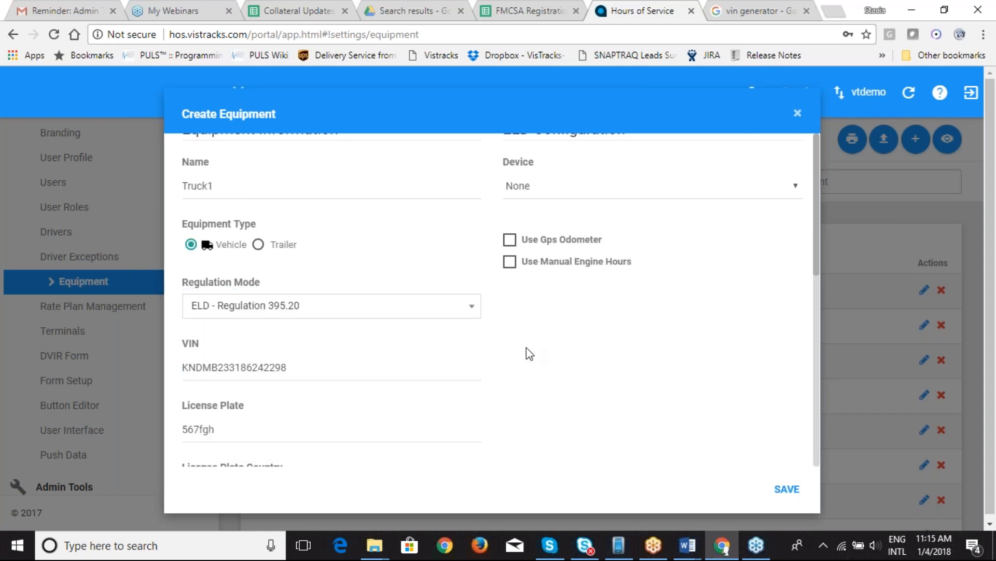
drag(818, 257, 822, 444)
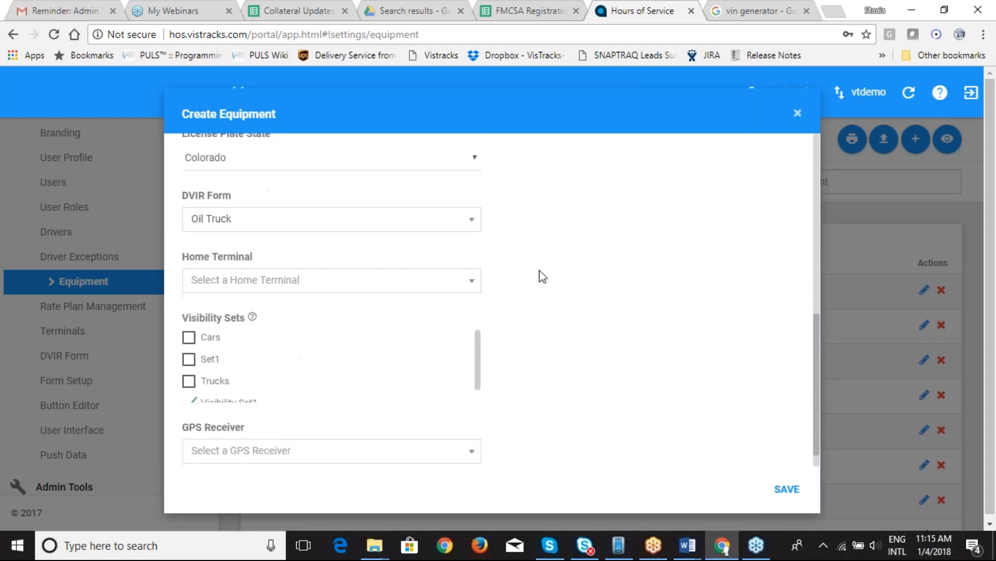
Step: Select Home as Truck1's home terminal
click(472, 280)
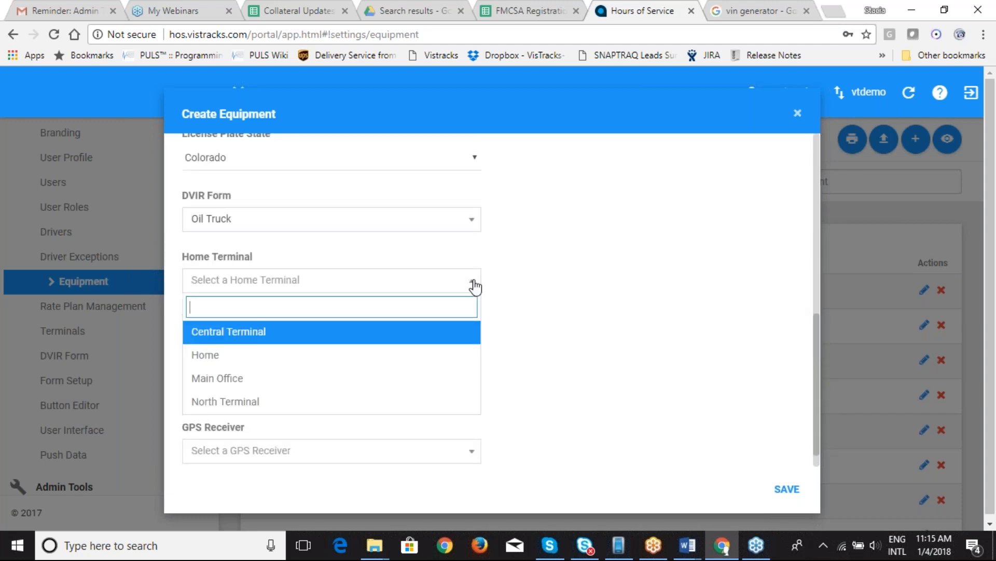
click(438, 356)
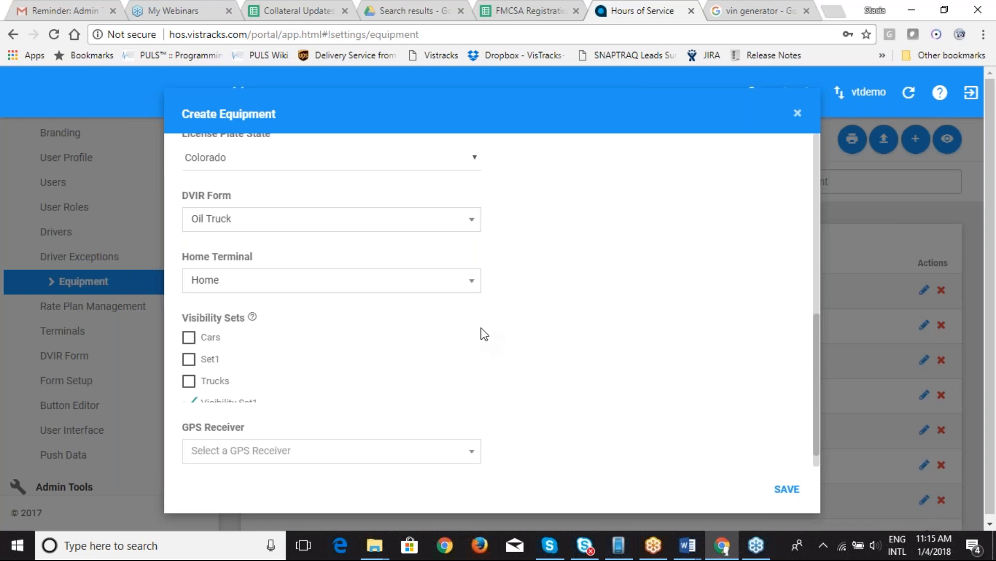
scroll(479, 354, down, 1)
drag(479, 349, 477, 334)
Step: Choose Either Device as Truck1's GPS receiver and save Truck1 as new equipment
click(472, 456)
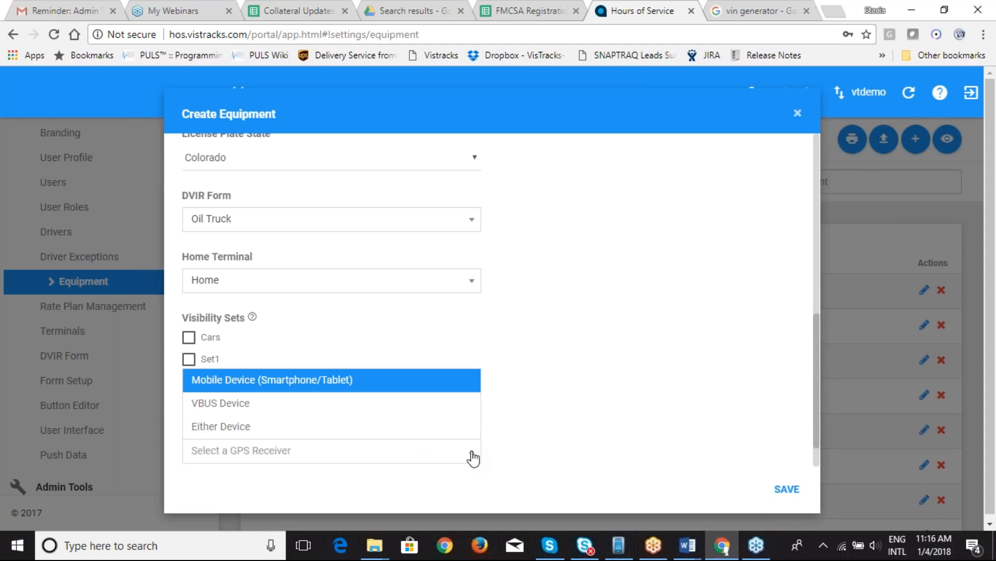
click(440, 434)
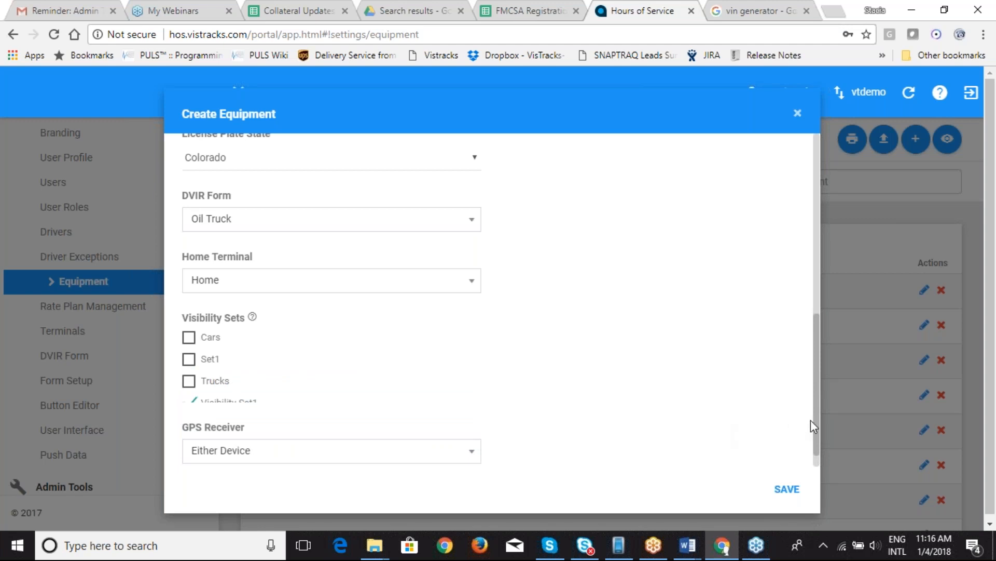
drag(814, 419, 817, 222)
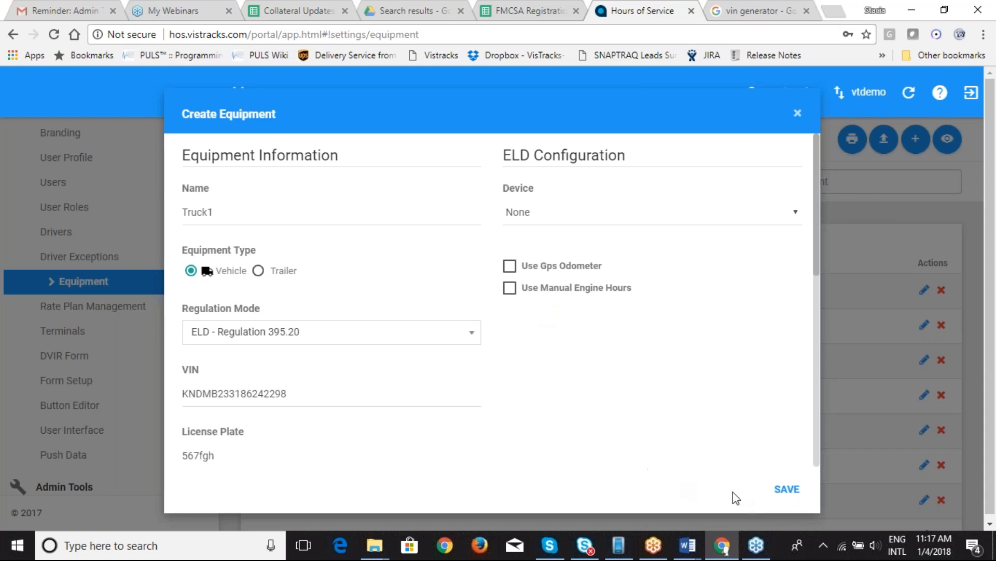
click(787, 493)
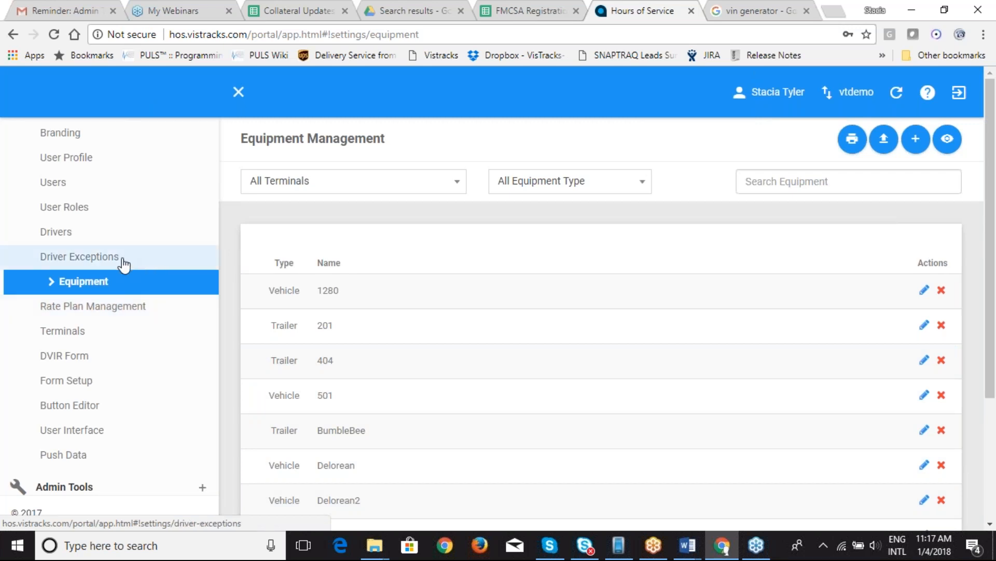
Step: Review Driver Exceptions, toggling Agricultural off and on so all exceptions remain enabled
click(106, 262)
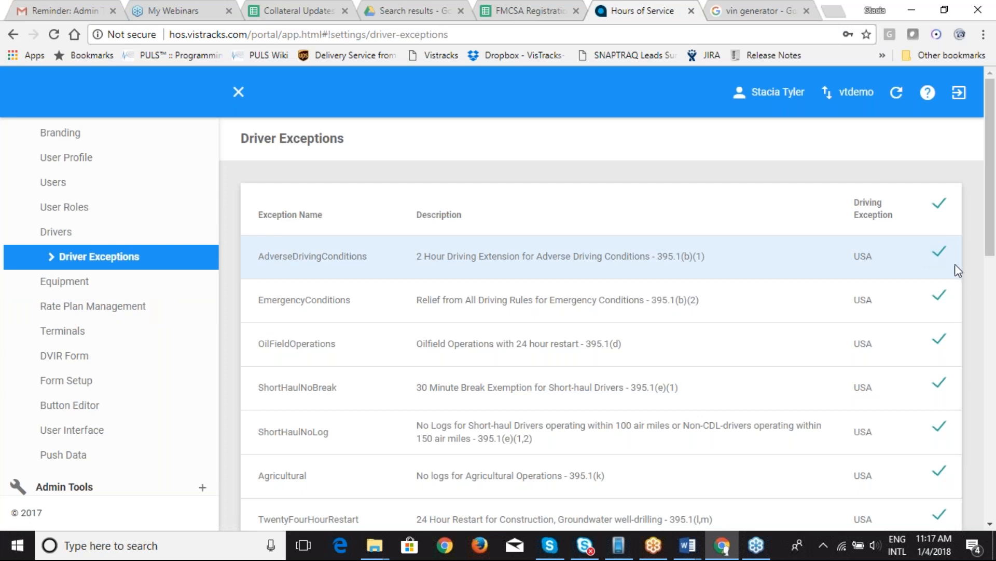
drag(992, 256, 990, 325)
click(940, 291)
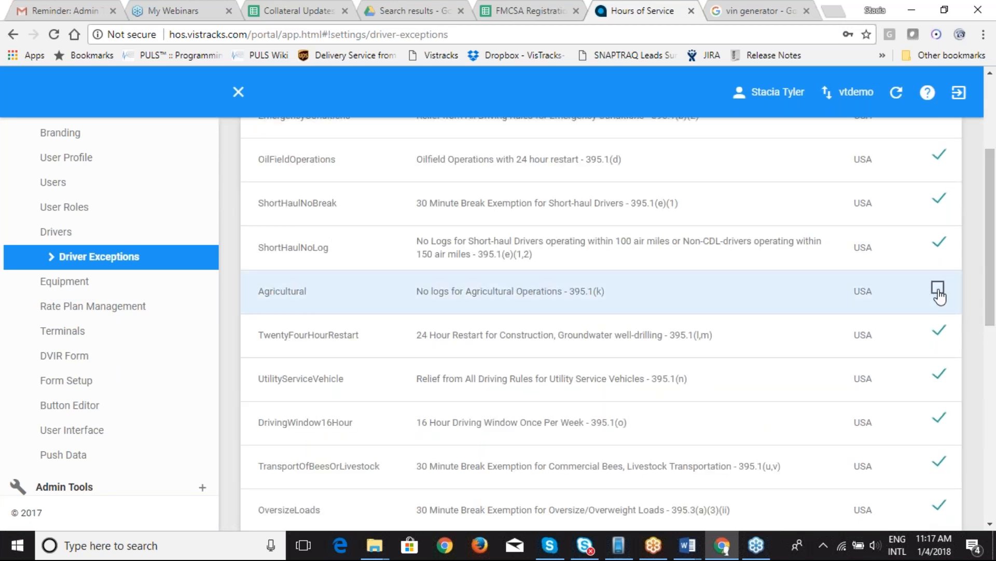
click(939, 295)
drag(991, 290, 983, 235)
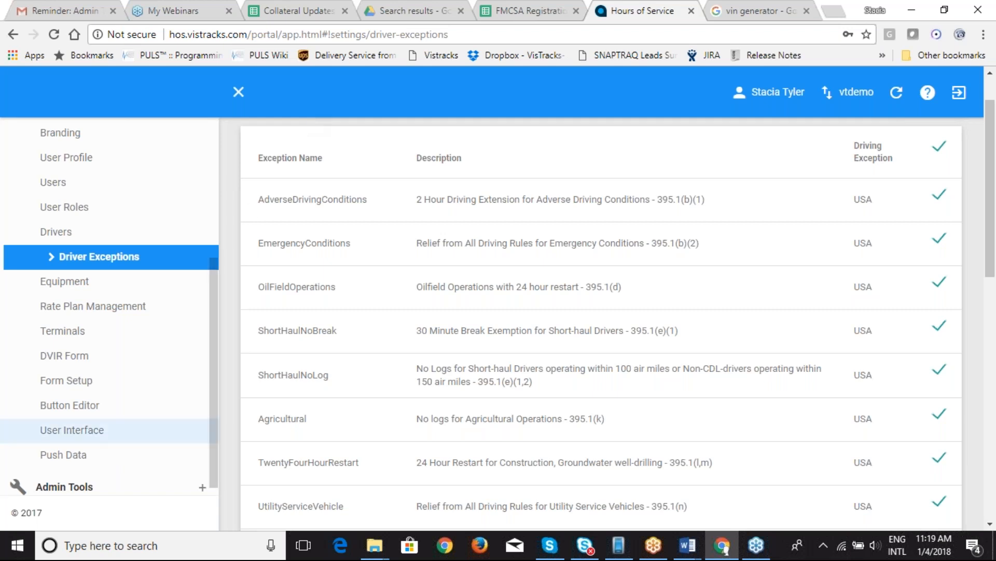
Step: Show the Push Data Configuration page from the settings sidebar
click(83, 457)
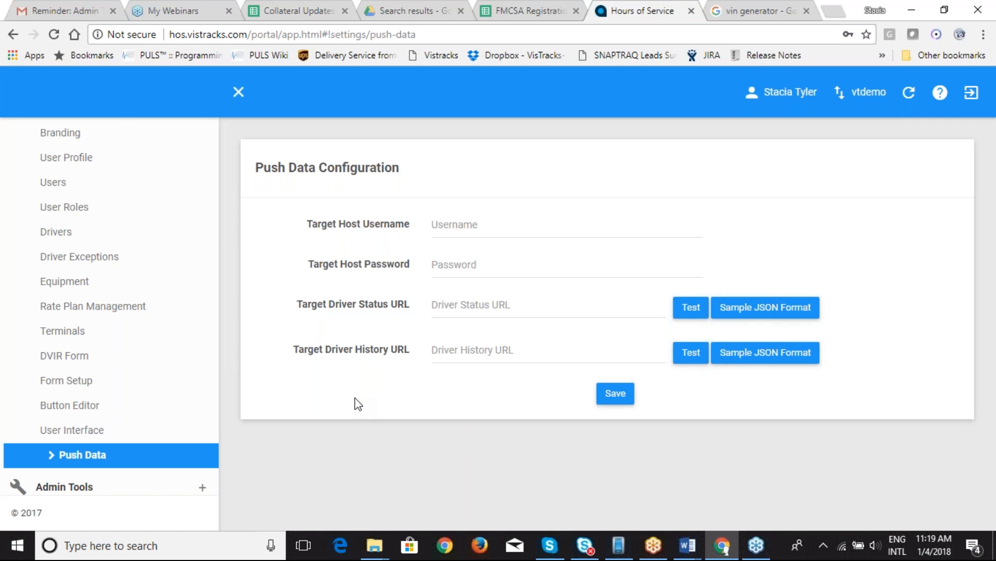
Step: End the webinar, leaving the Push Data host credentials and status/history URLs blank
click(982, 28)
click(989, 11)
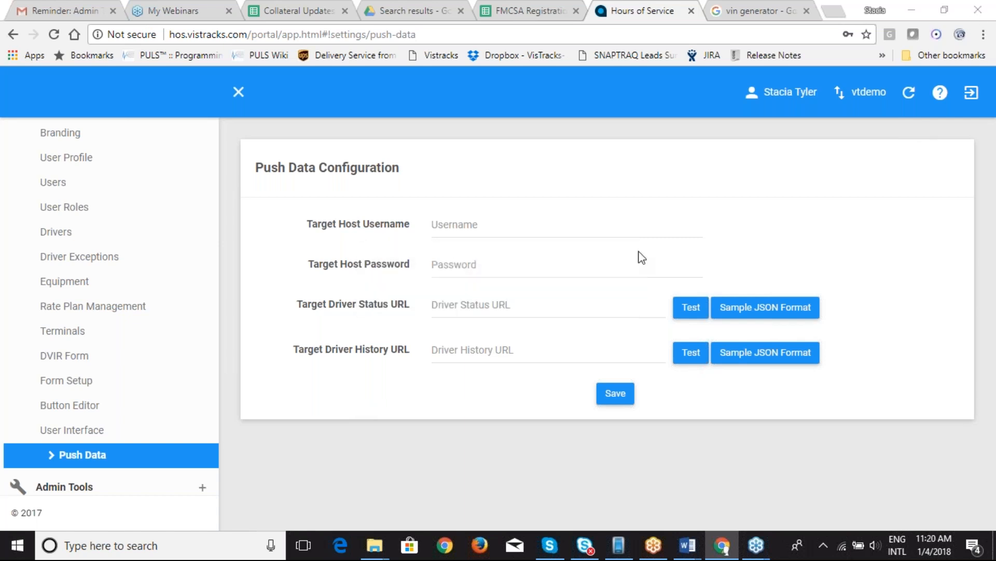